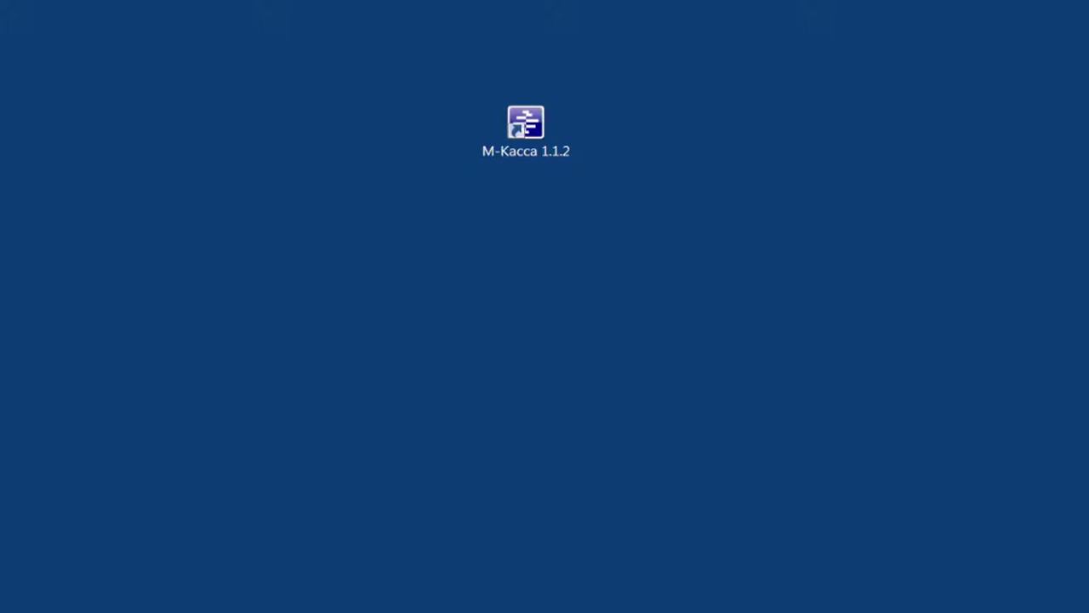
# Start M-Касса 1.1.2 and check the batch and current date settings without saving changes
pyautogui.doubleClick(544, 138)
pyautogui.press('Return')
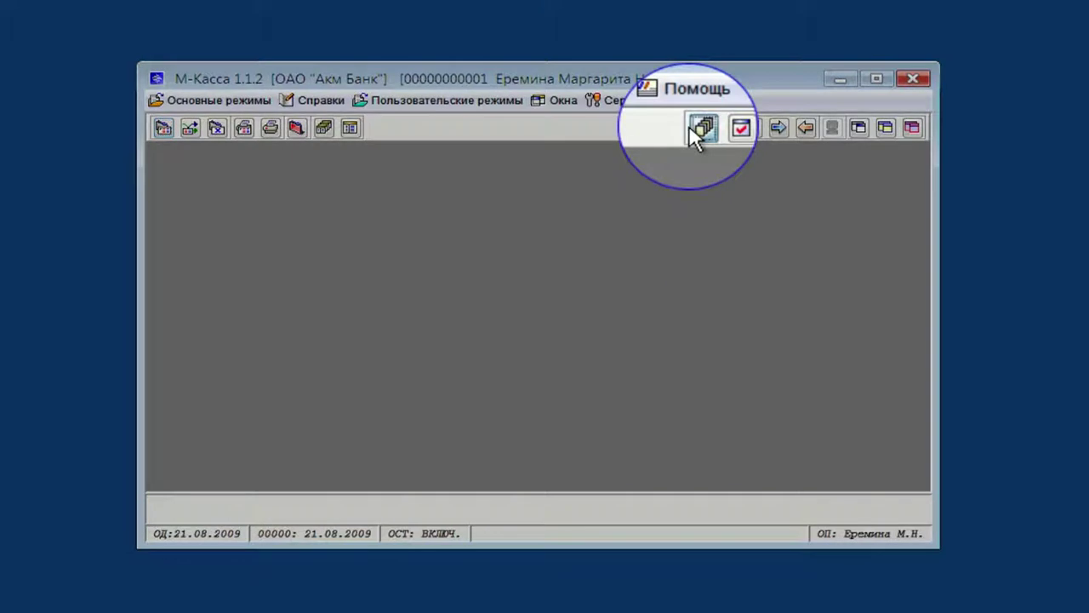
pyautogui.click(696, 128)
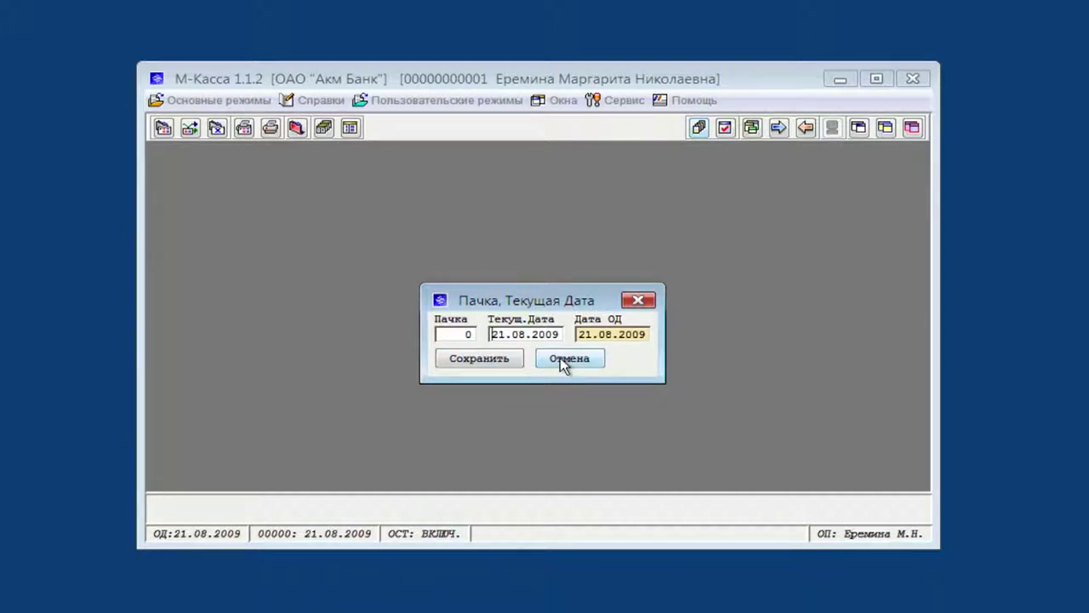
pyautogui.click(560, 358)
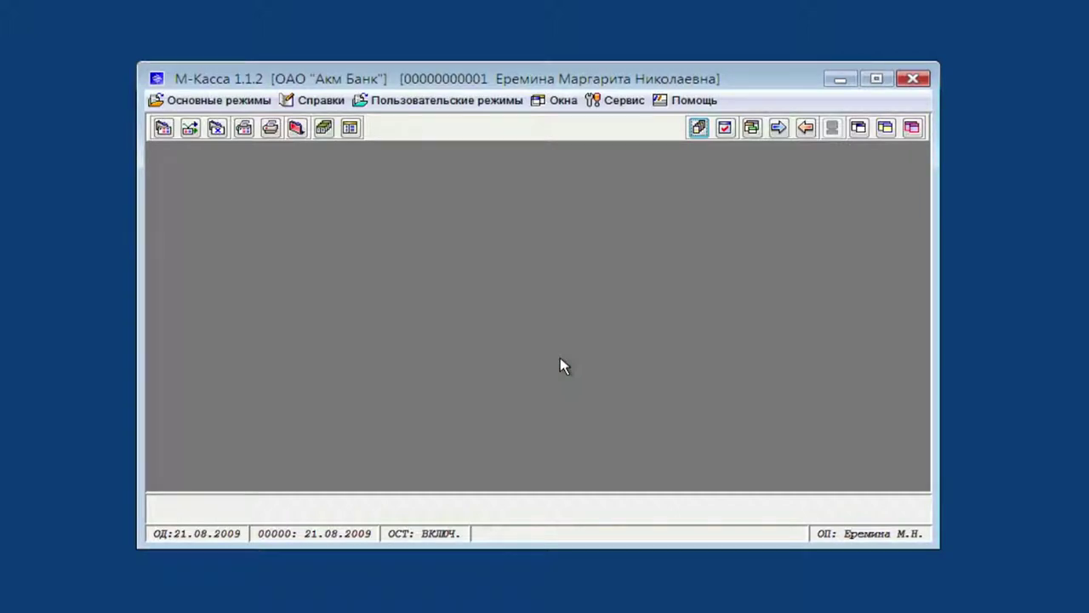
# In the Курсы валют reference, set the central bank rate of currency 840 for 21.08.2009 to 31.6011
pyautogui.click(320, 100)
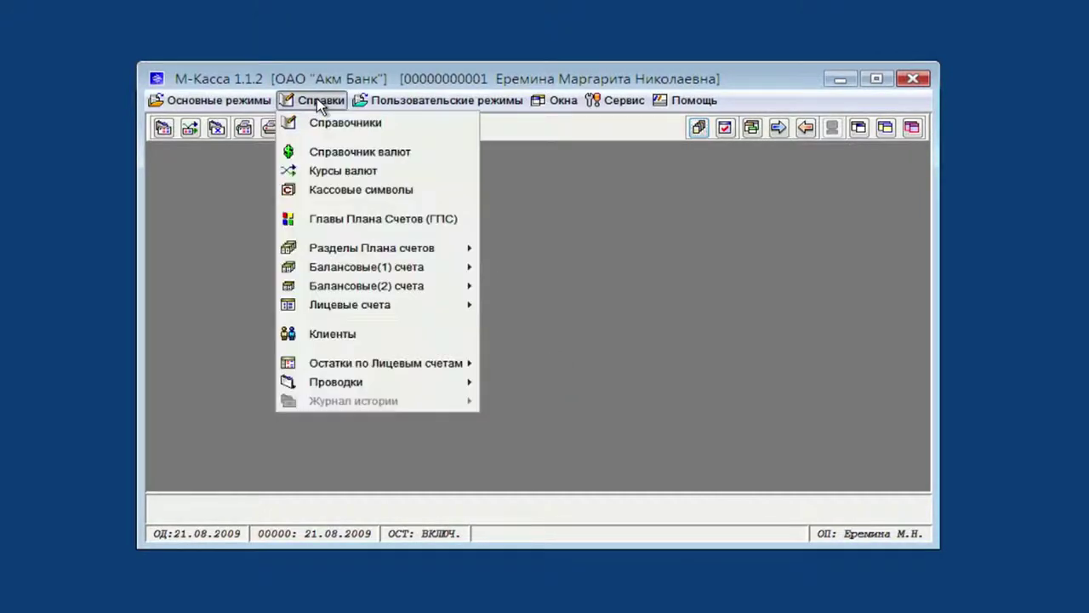
pyautogui.click(353, 171)
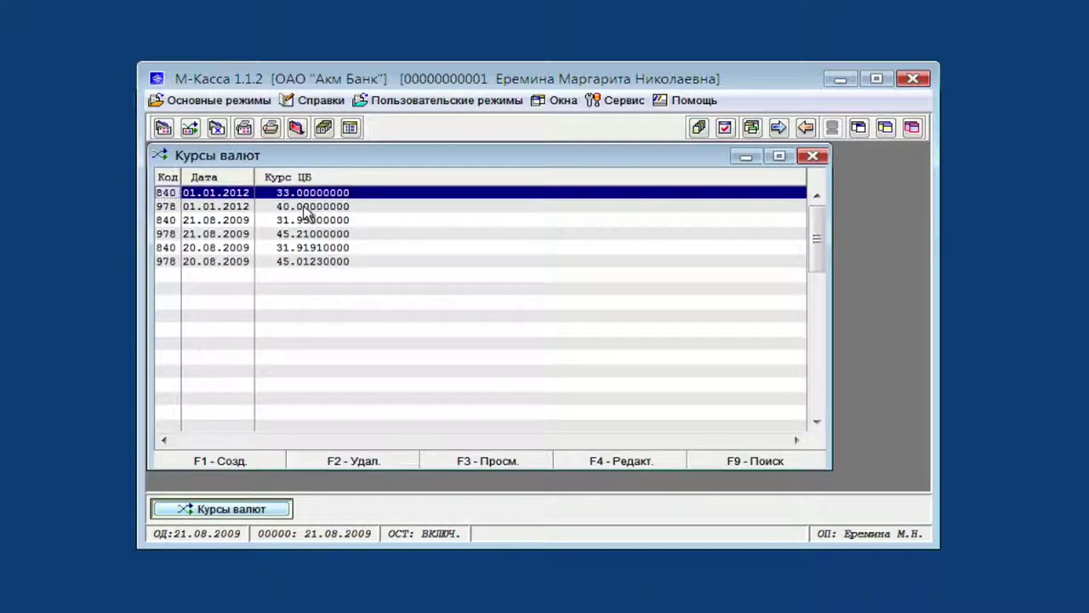
pyautogui.click(247, 222)
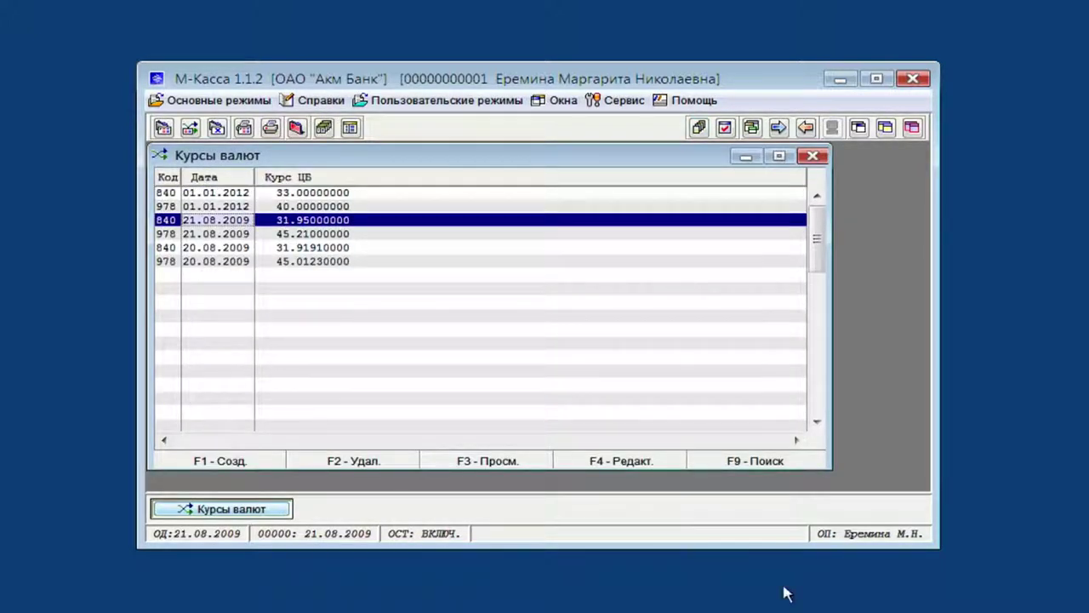
pyautogui.press('Down')
pyautogui.press('Up')
pyautogui.rightClick(474, 231)
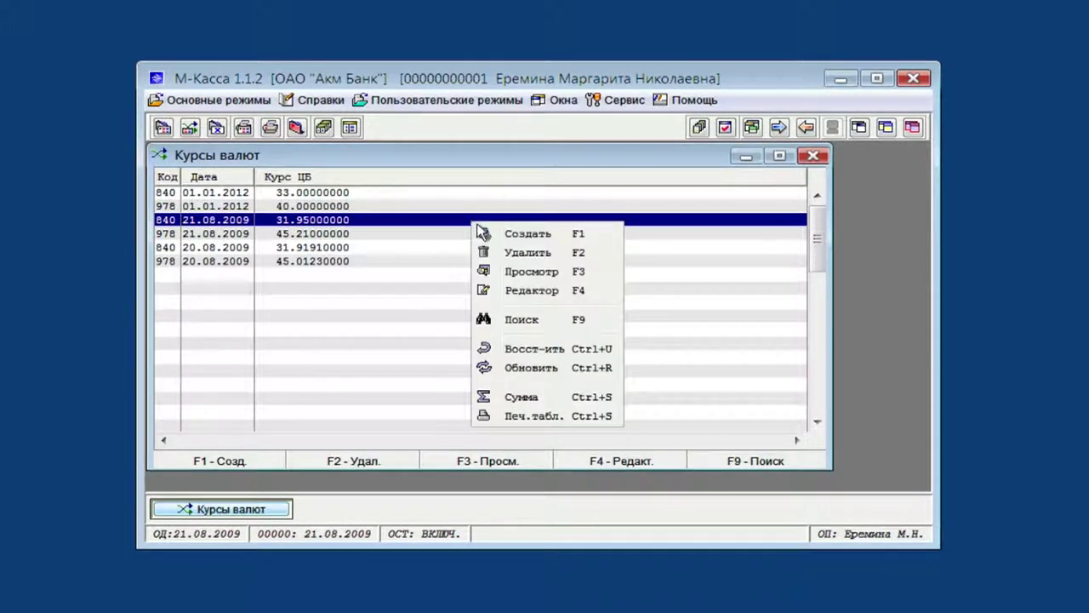
pyautogui.click(513, 289)
pyautogui.press('Tab')
pyautogui.press('Tab')
pyautogui.write('31.6011')
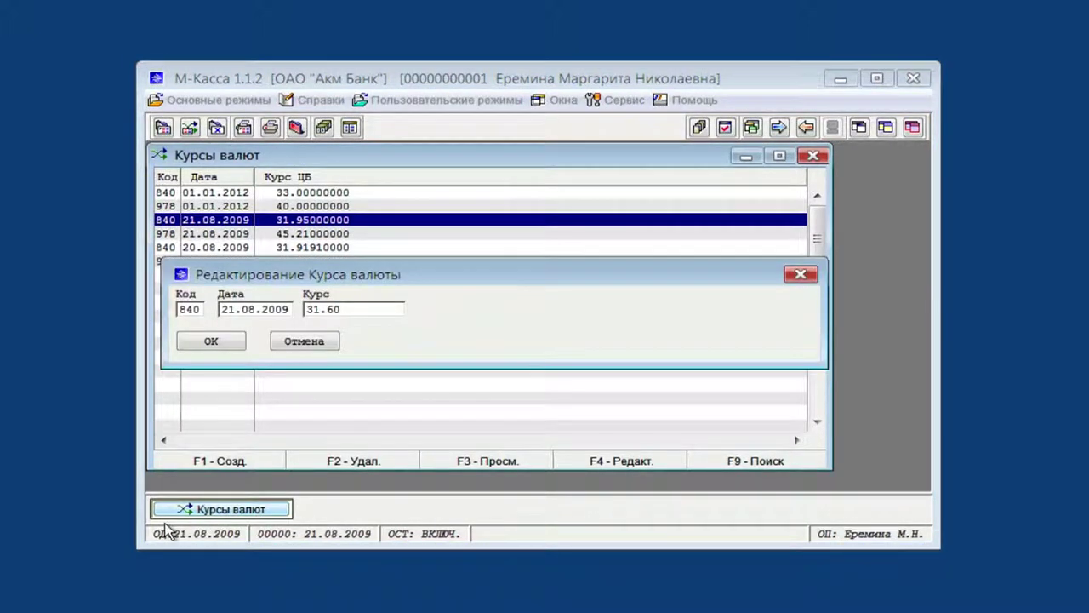
pyautogui.press('Return')
# Set the central bank rate of currency 978 for 21.08.2009 to 44.9842
pyautogui.press('Down')
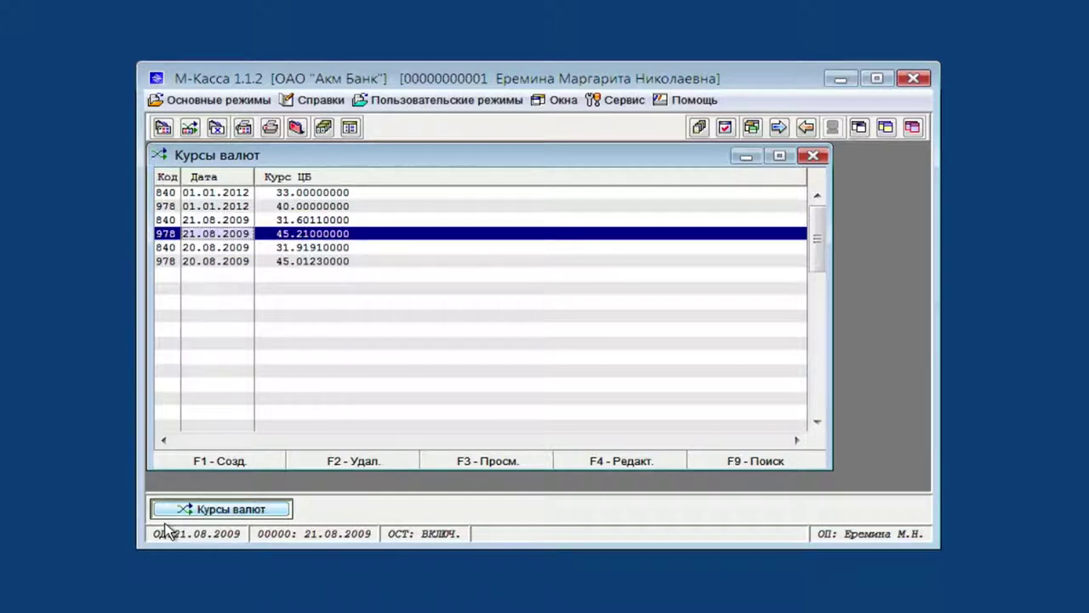
pyautogui.press('F4')
pyautogui.press('Tab')
pyautogui.press('Tab')
pyautogui.write('44.')
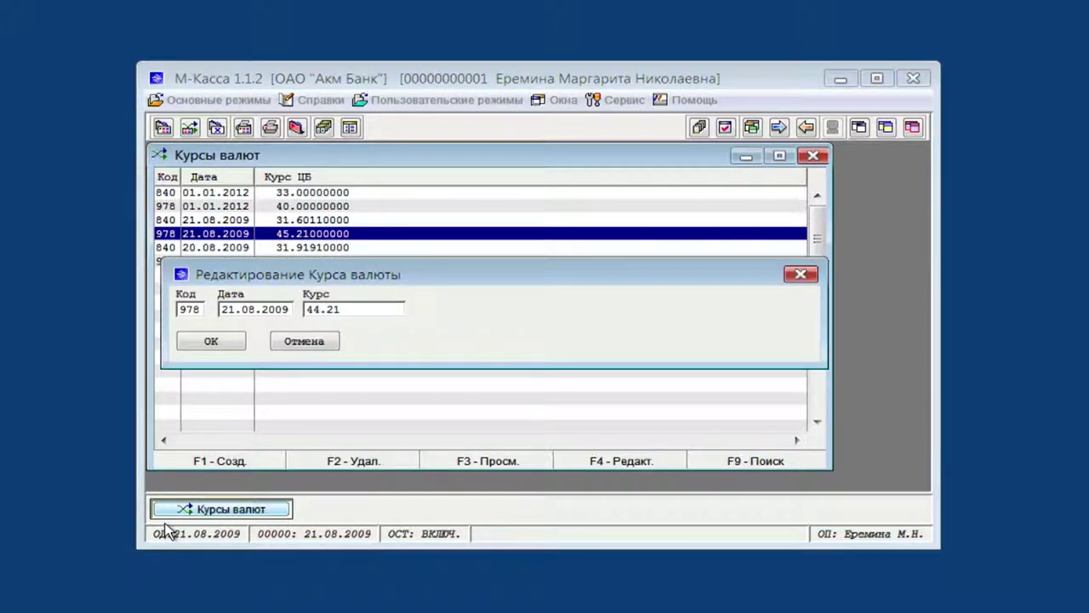
pyautogui.write('9842')
pyautogui.press('Return')
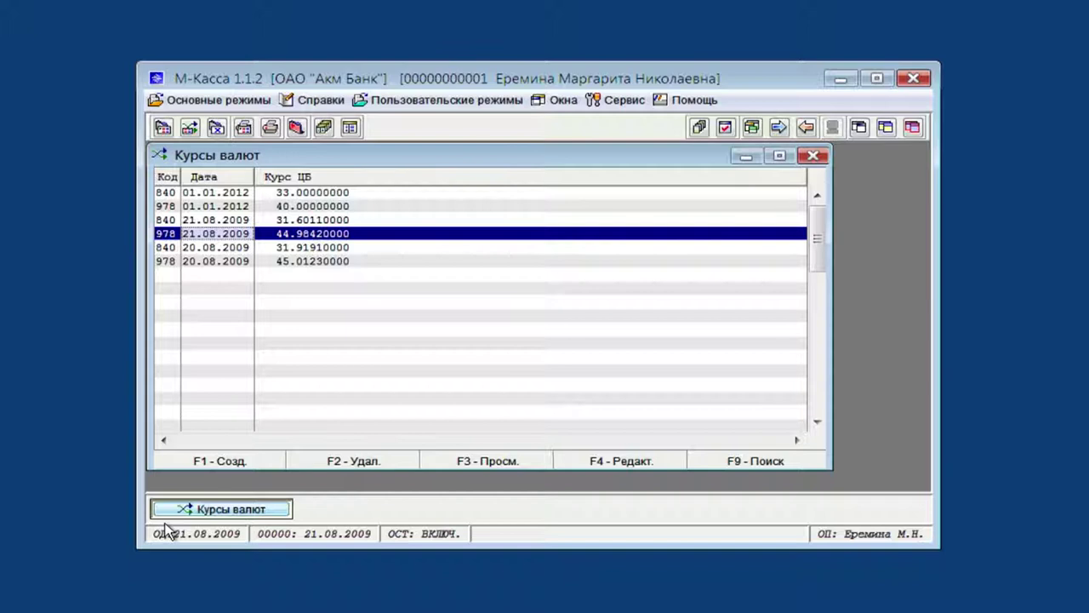
# Create a new Реестр наличной валюты ОК (ОП) document in the cash currency registers
pyautogui.click(182, 100)
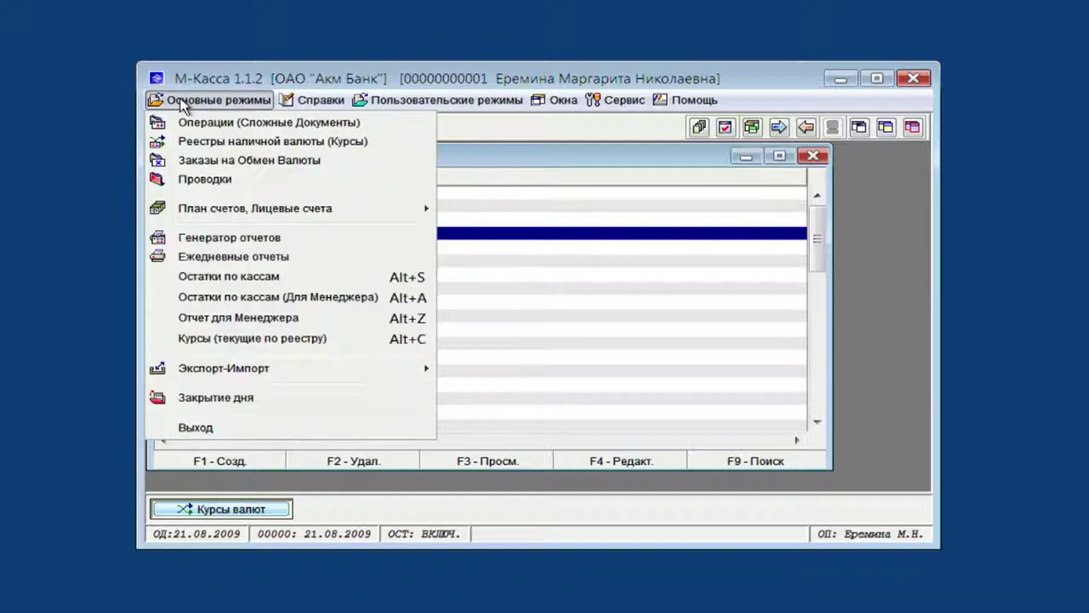
pyautogui.click(217, 145)
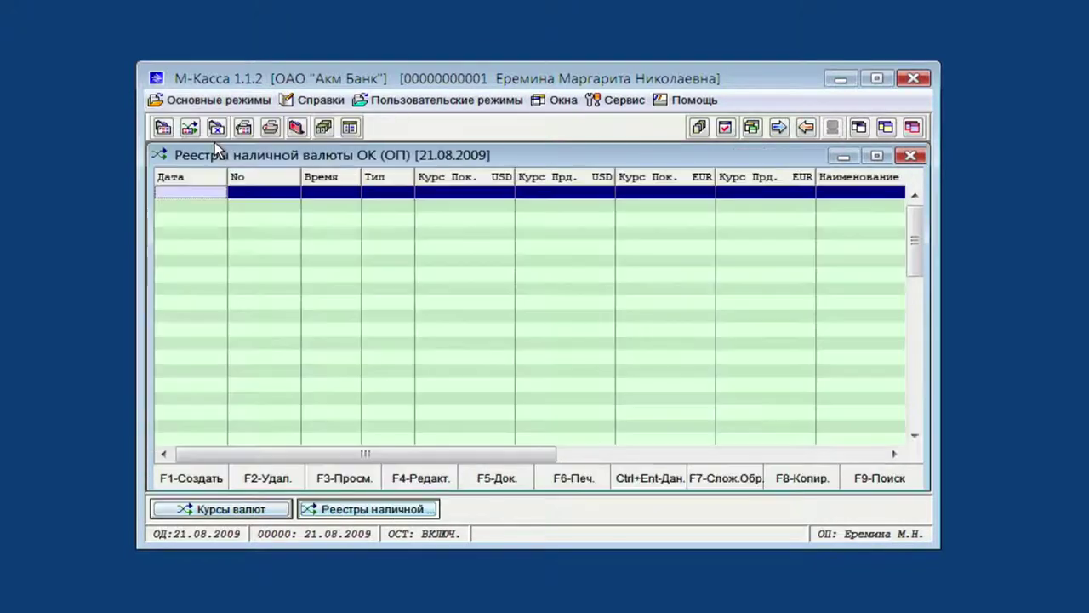
pyautogui.rightClick(257, 199)
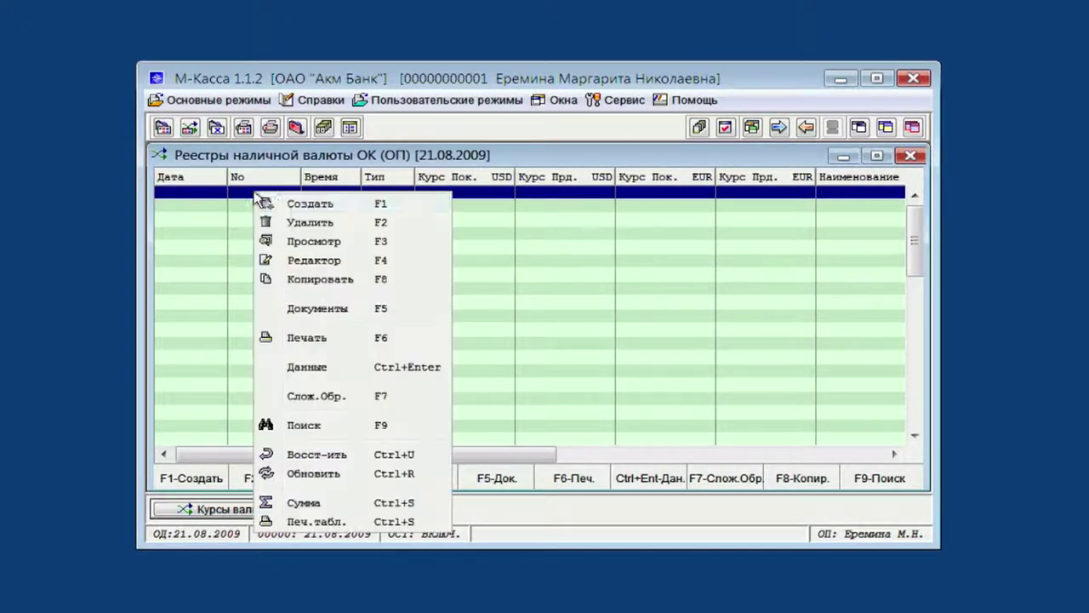
pyautogui.click(292, 207)
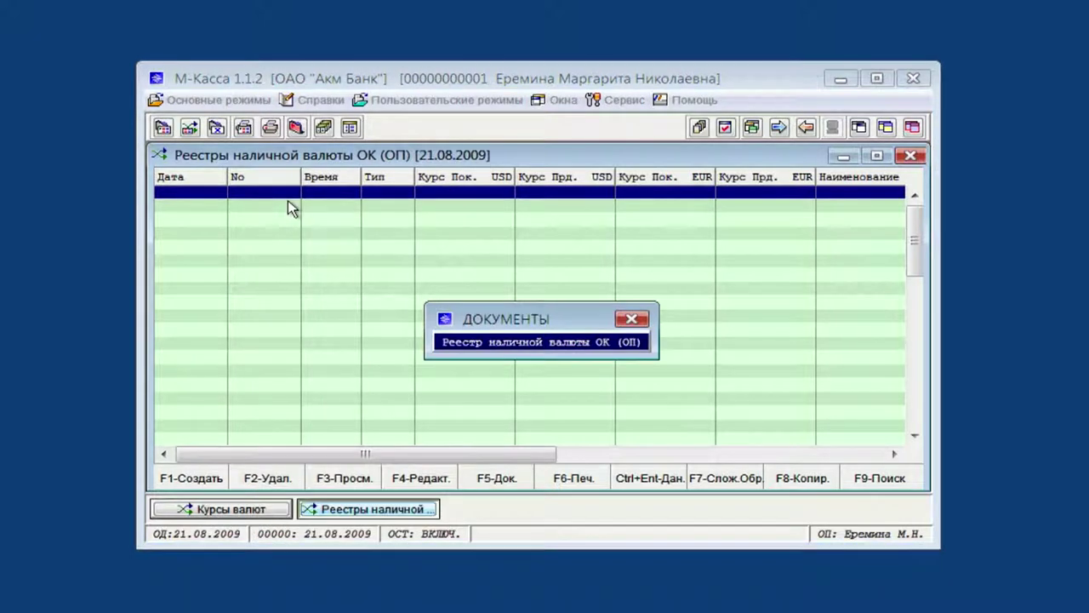
pyautogui.press('Return')
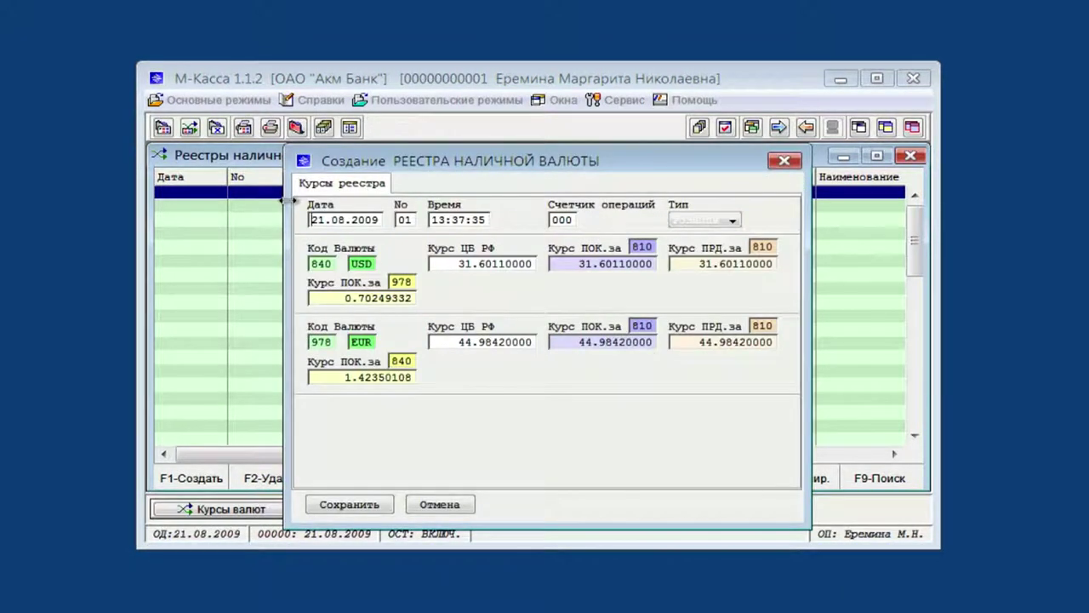
# Set the new register's time to 09:00:00
pyautogui.press('Tab')
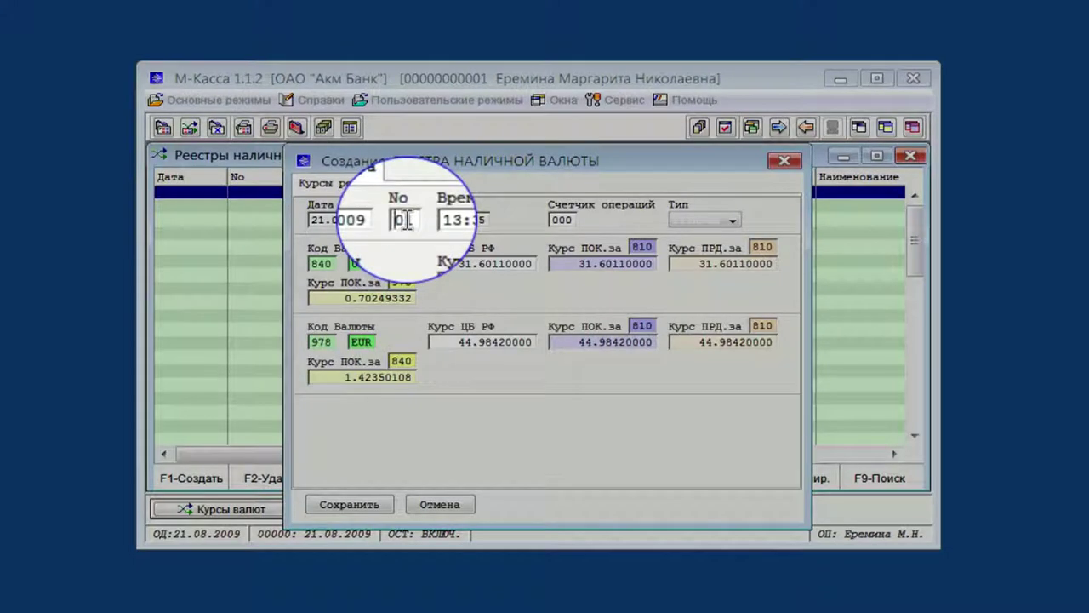
pyautogui.click(462, 216)
pyautogui.write('3')
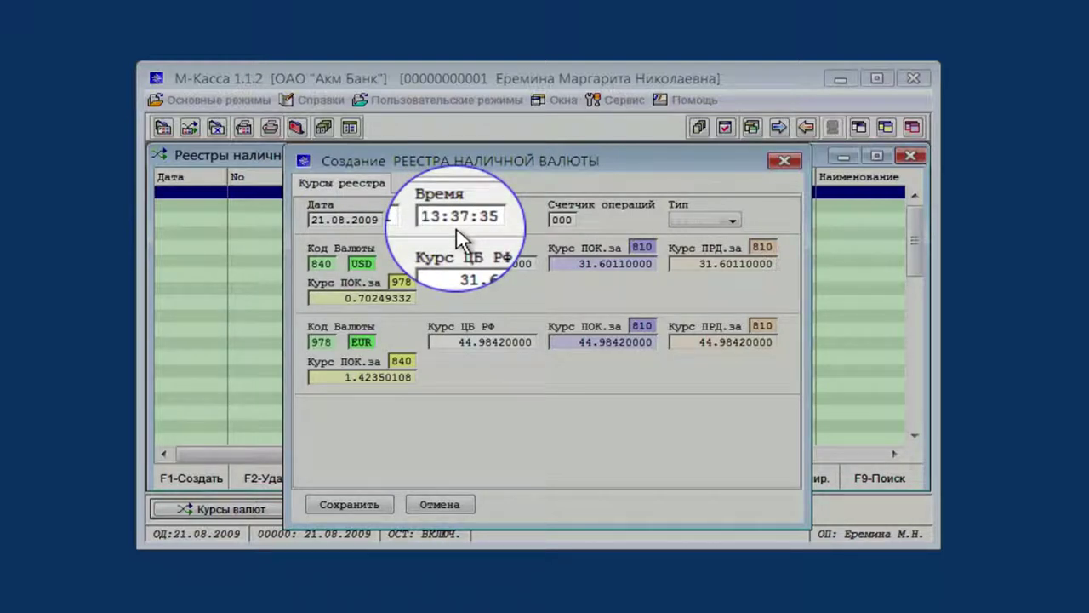
pyautogui.write('09:')
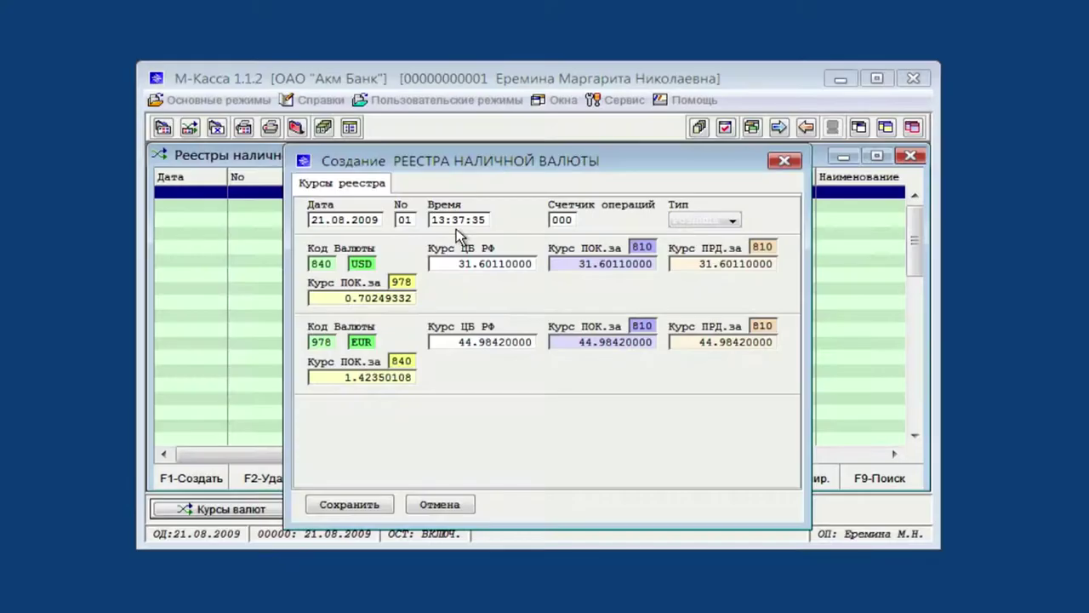
pyautogui.write('00:00')
pyautogui.press('Tab')
pyautogui.press('Tab')
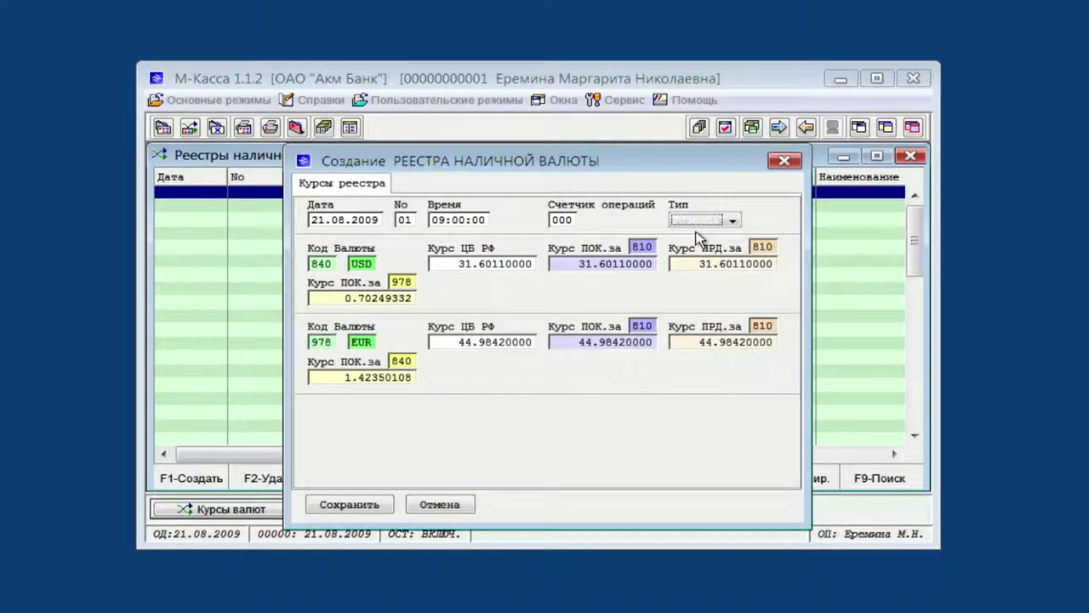
# Set the USD buying rate against 810 to 31.70 in the register
pyautogui.press('Tab')
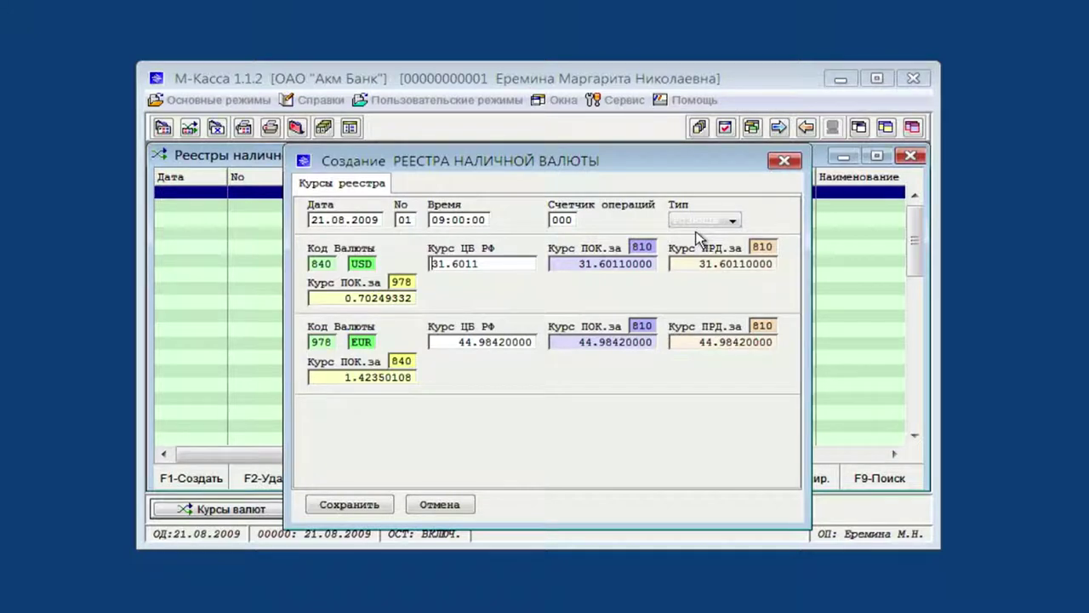
pyautogui.press('Tab')
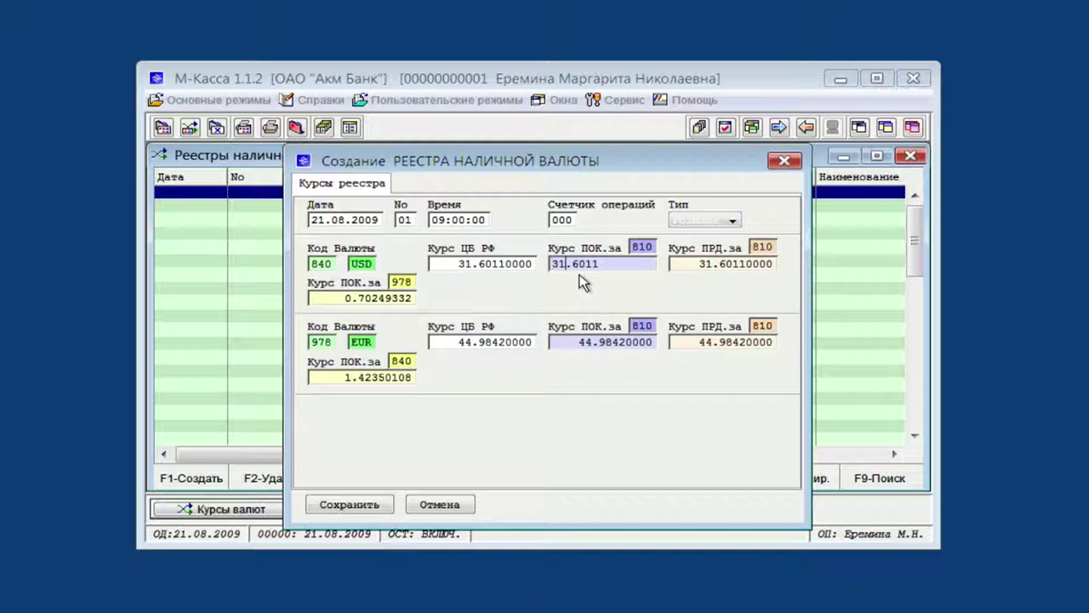
pyautogui.press('Right')
pyautogui.press('Right')
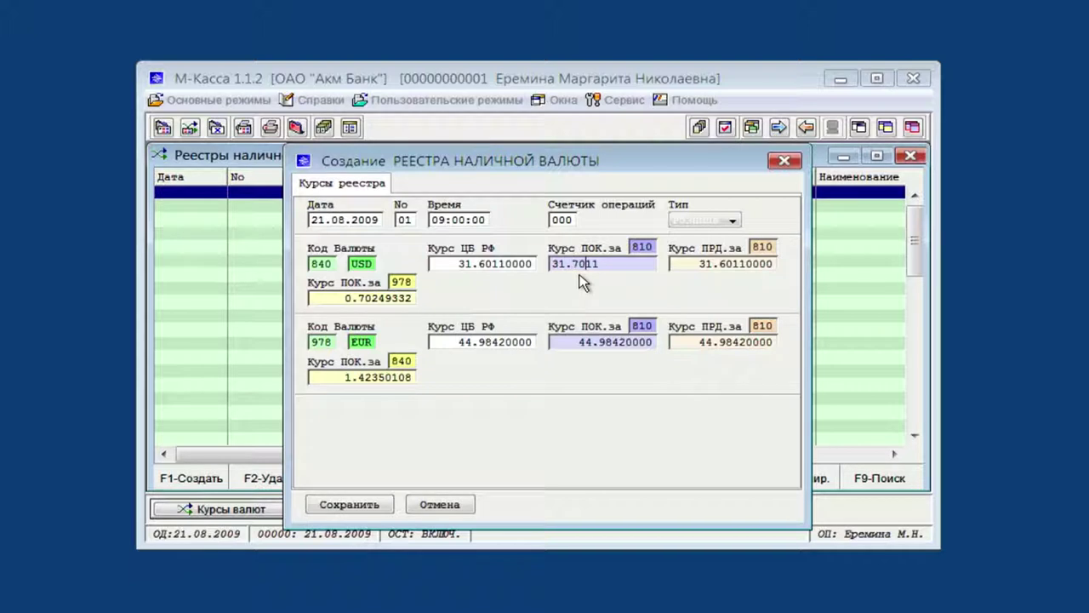
pyautogui.write('00')
pyautogui.press('Tab')
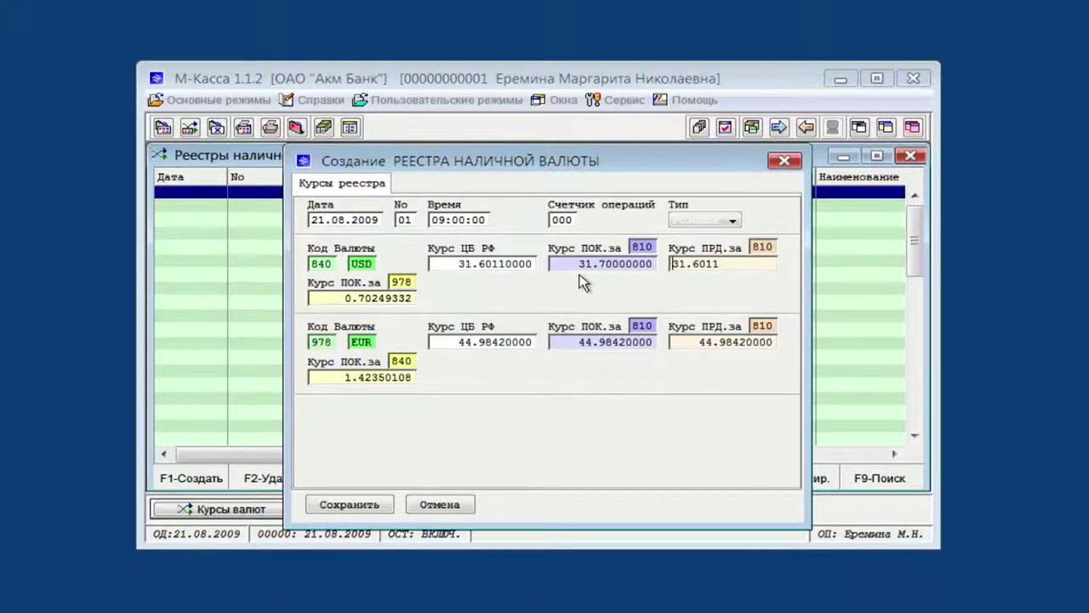
# Set the USD selling rate against 810 to 32.10
pyautogui.press('Right')
pyautogui.write('2')
pyautogui.press('Right')
pyautogui.write('1')
pyautogui.press('Right')
pyautogui.write('00')
pyautogui.press('Tab')
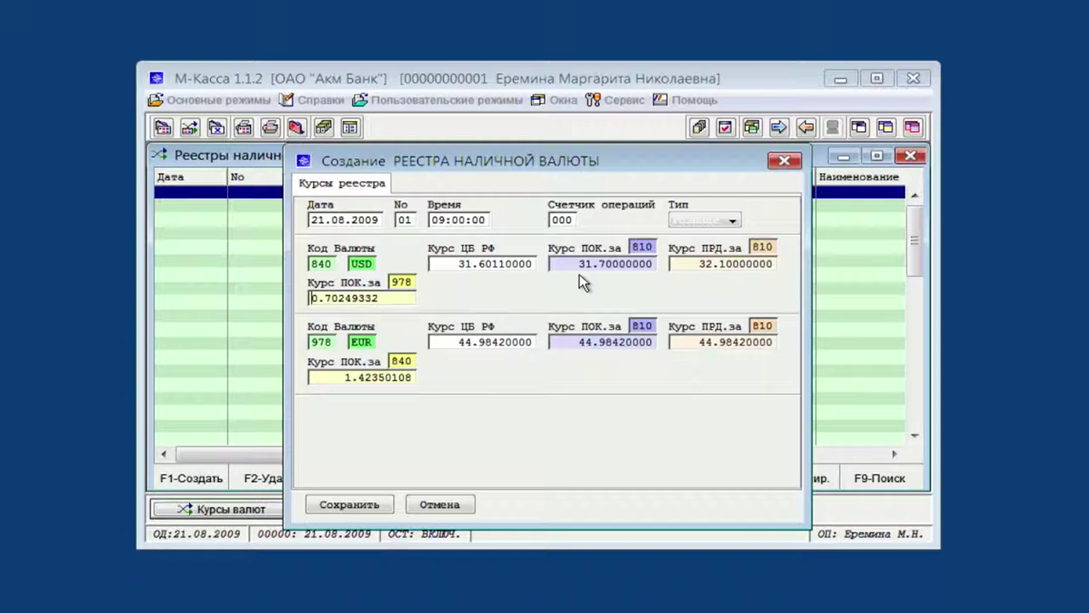
# Set the USD buying rate against currency 978 to 0.72
pyautogui.press('Right')
pyautogui.press('Right')
pyautogui.press('Right')
pyautogui.hotkey('shift', 'Right')
pyautogui.hotkey('shift', 'Right')
pyautogui.hotkey('shift', 'Right')
pyautogui.hotkey('shift', 'Right')
pyautogui.hotkey('shift', 'Right')
pyautogui.hotkey('shift', 'Right')
pyautogui.hotkey('shift', 'Right')
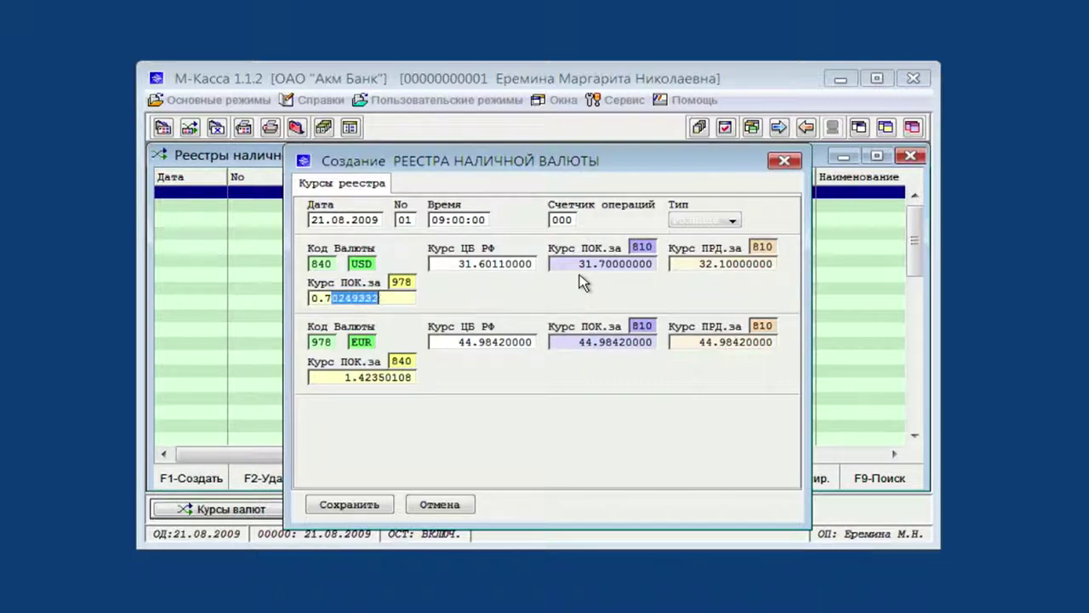
pyautogui.write('2')
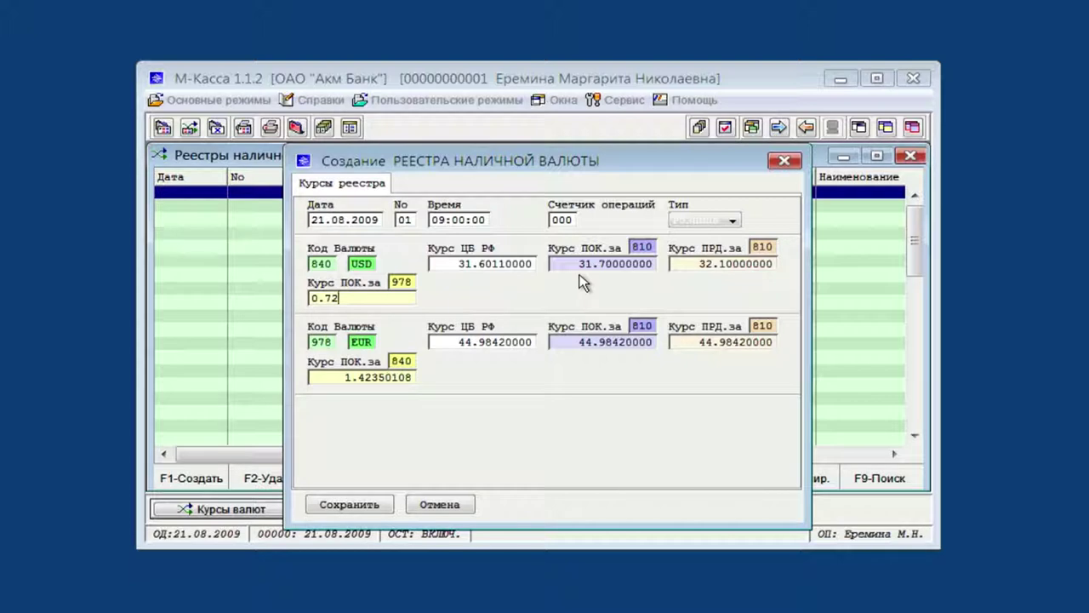
pyautogui.press('Tab')
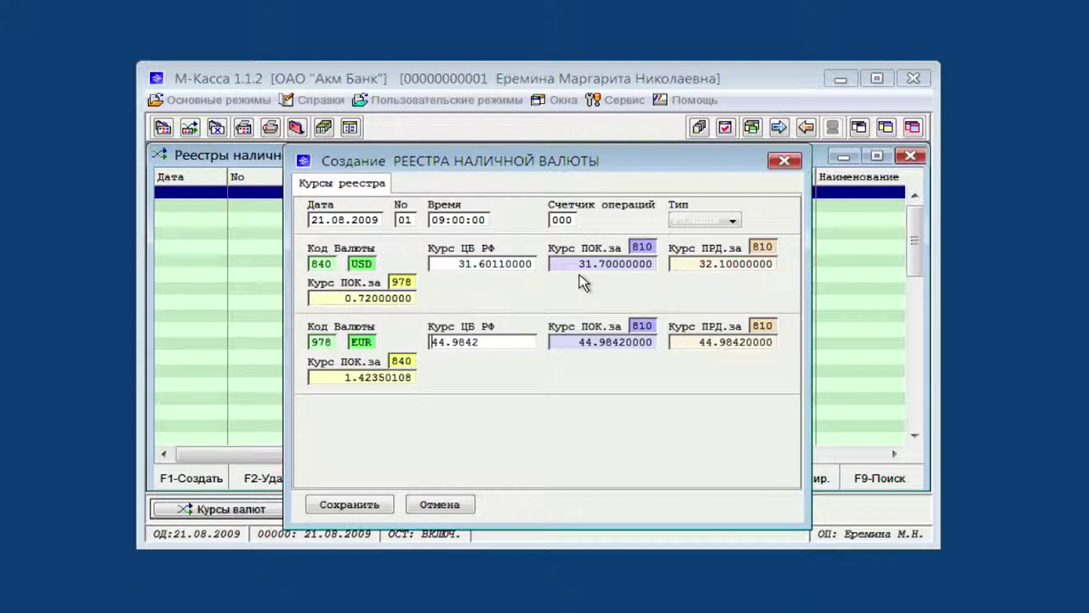
# Set the EUR rates against 810 to 45.20 for buying and 45.70 for selling
pyautogui.press('Tab')
pyautogui.write('45.20')
pyautogui.press('Tab')
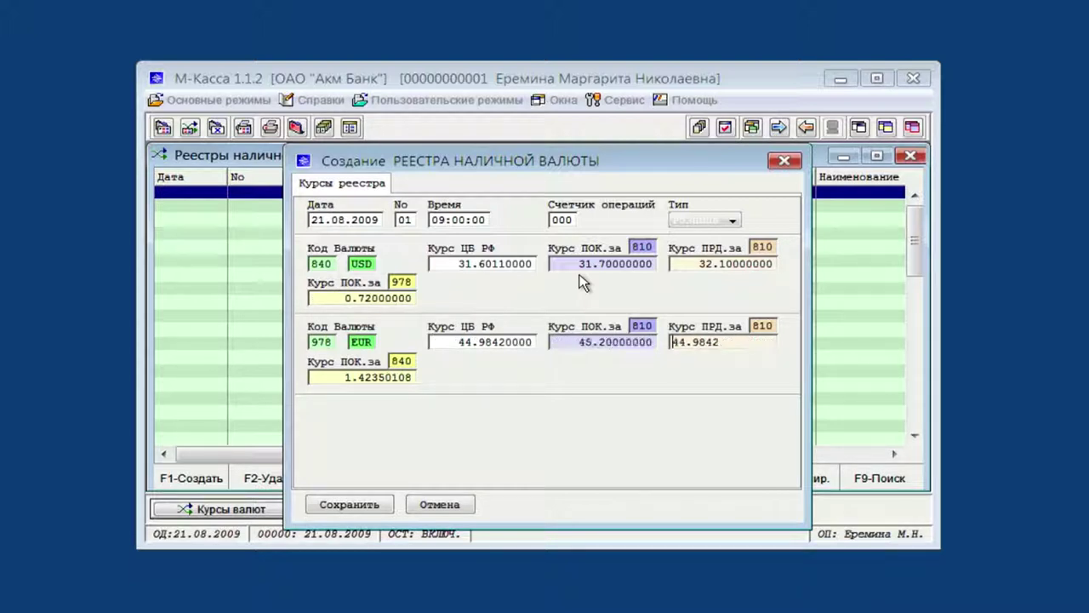
pyautogui.write('5')
pyautogui.press('Right')
pyautogui.press('Delete')
pyautogui.press('Delete')
# Set the EUR buying rate against currency 840 to 1.44 and save the register
pyautogui.press('Tab')
pyautogui.write('1.44000000')
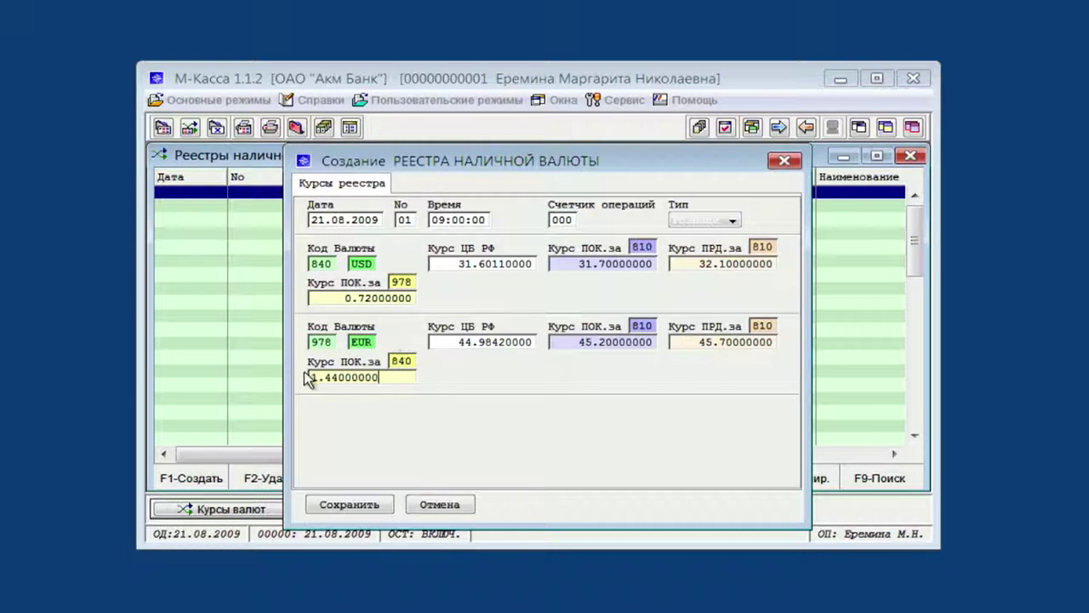
pyautogui.click(383, 506)
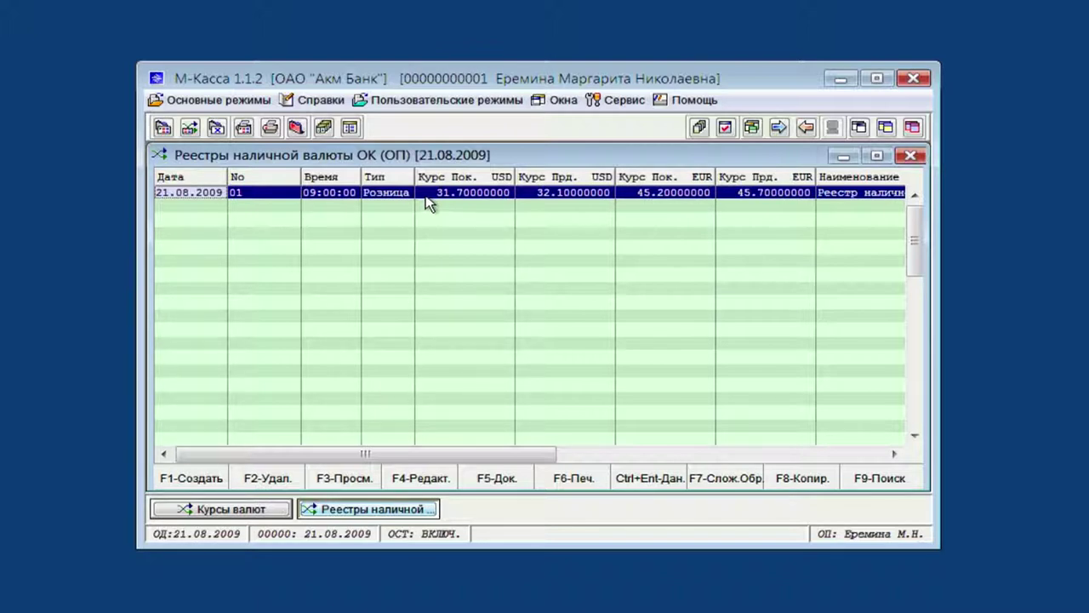
# Open the day's operations (Сложные Документы) and create a new 04.Подкрепление (Приход) ОК document
pyautogui.click(219, 102)
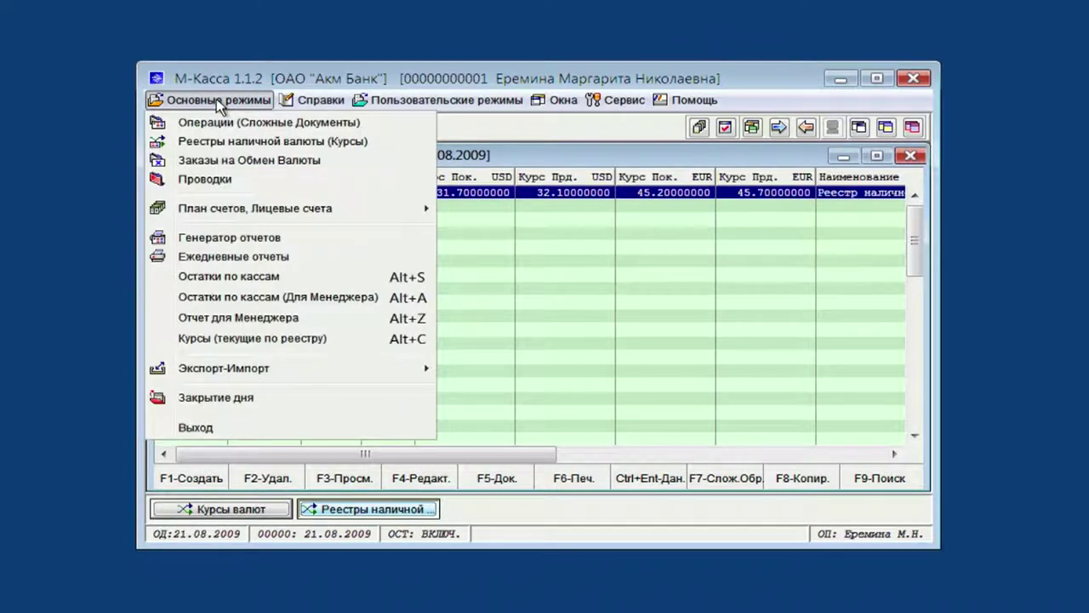
pyautogui.click(228, 124)
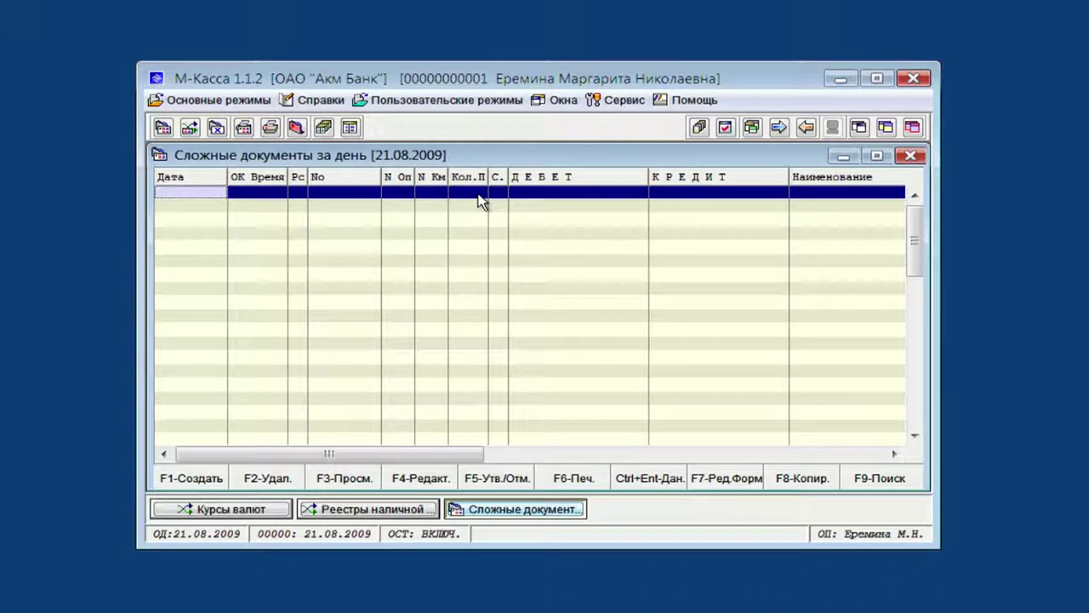
pyautogui.rightClick(480, 197)
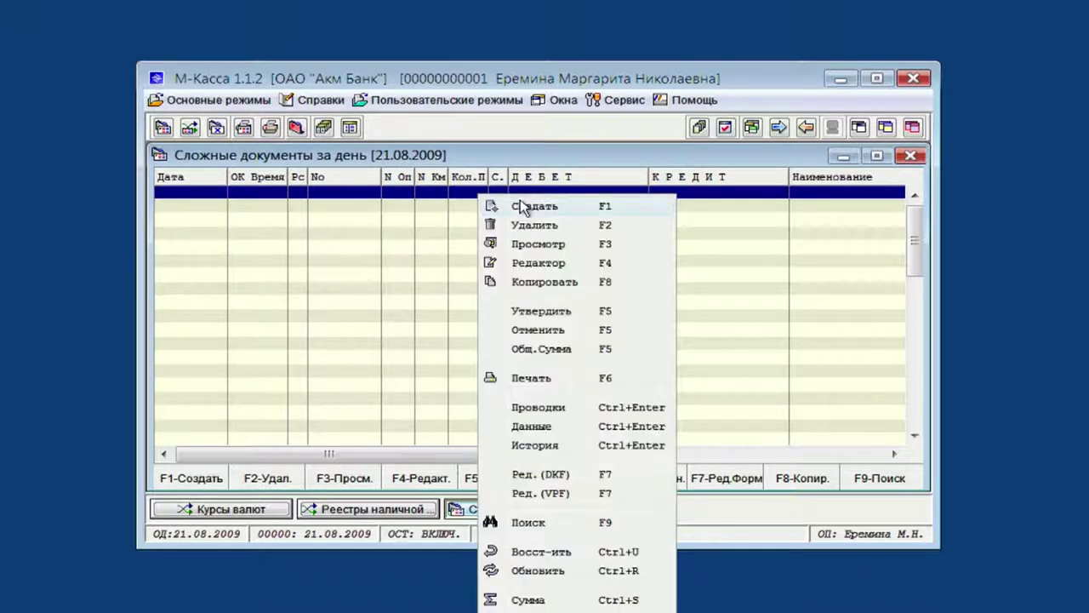
pyautogui.click(566, 208)
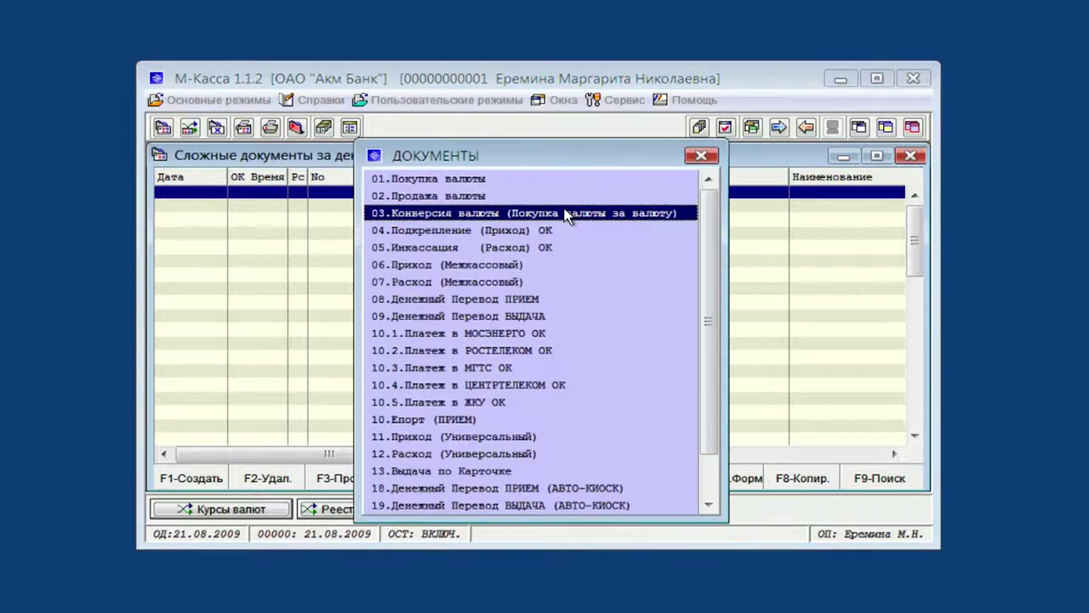
pyautogui.click(564, 231)
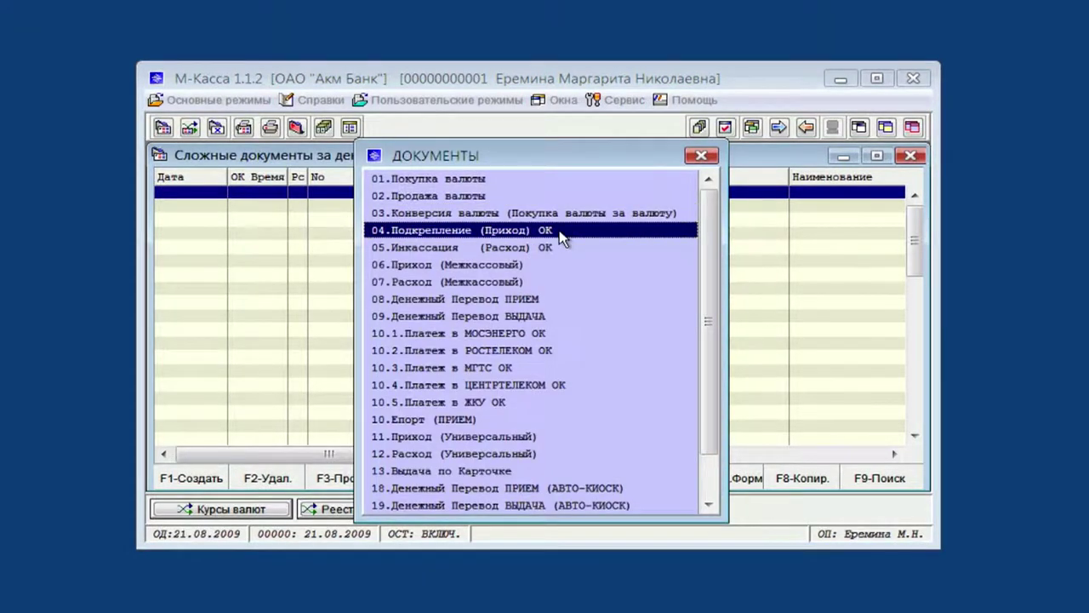
pyautogui.doubleClick(561, 233)
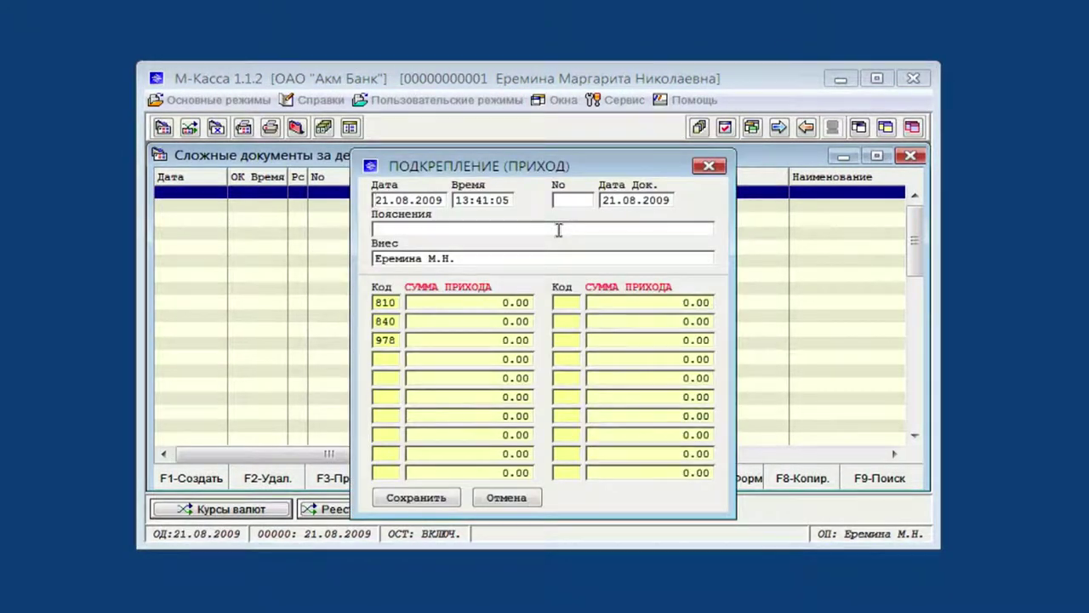
# Assign number 2 to the replenishment document, leaving the explanation blank
pyautogui.press('Tab')
pyautogui.press('Tab')
pyautogui.write('2')
pyautogui.click(558, 229)
pyautogui.press('Tab')
pyautogui.press('Tab')
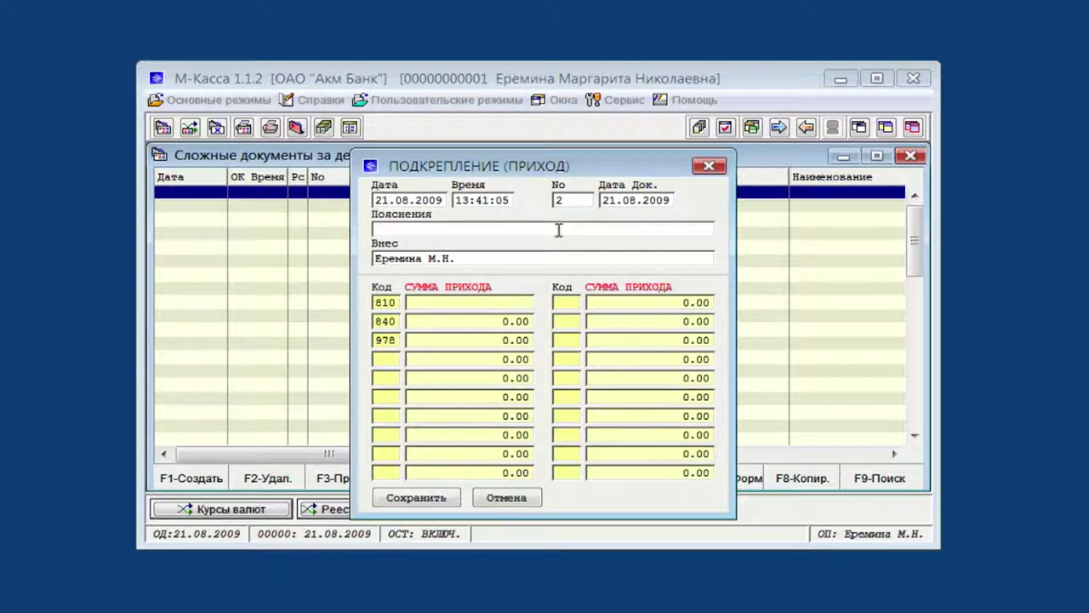
# Enter receipt amounts of 300000 for currency 810, 50000 for 840 and 20000 for 978, and save the replenishment
pyautogui.write('300000')
pyautogui.press('Tab')
pyautogui.write('50000')
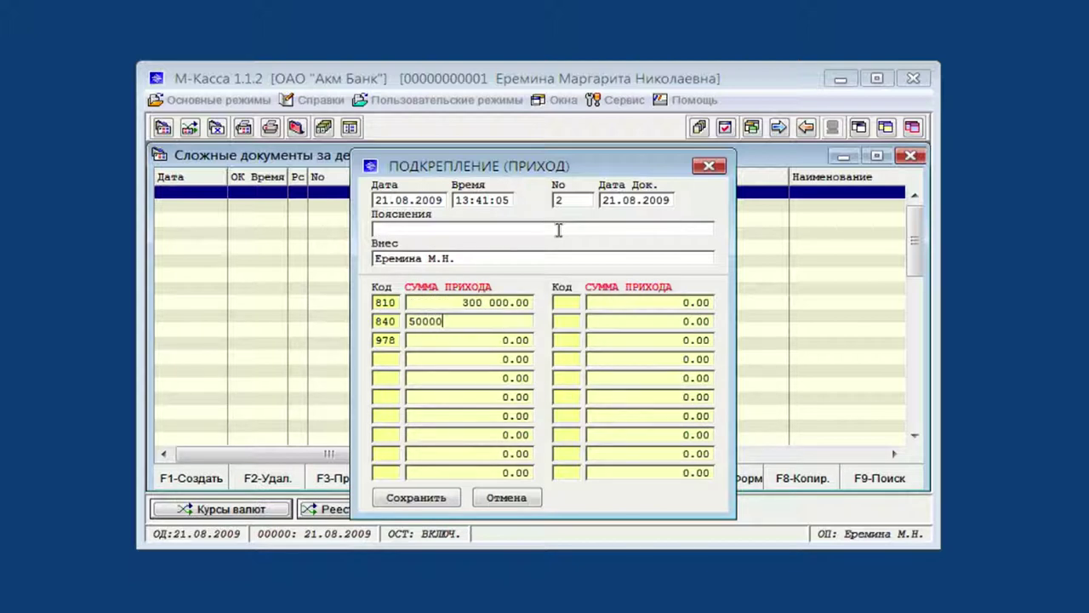
pyautogui.press('Tab')
pyautogui.write('20000')
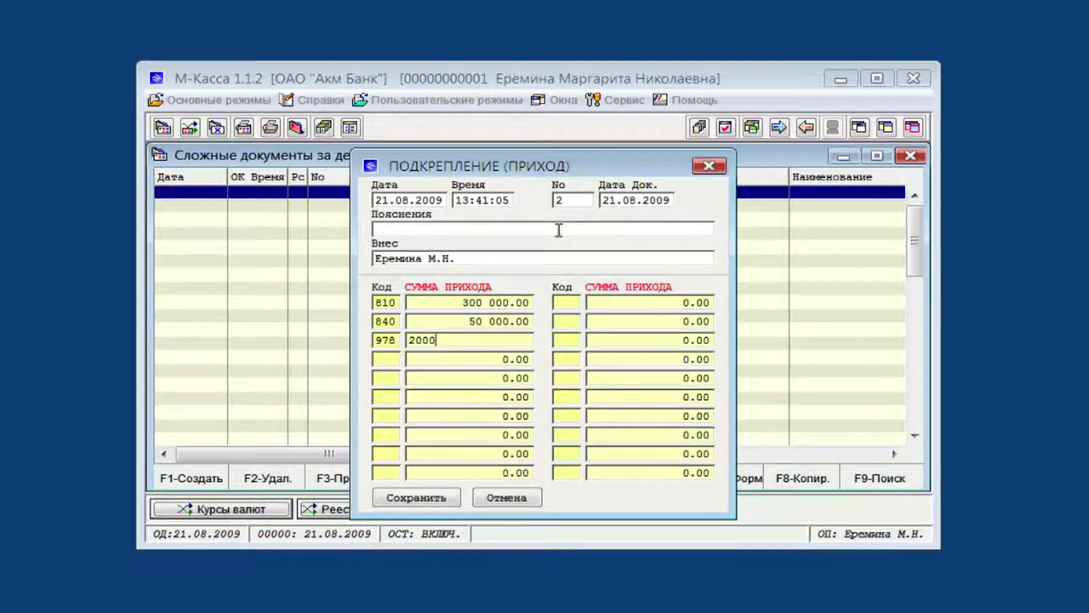
pyautogui.press('Return')
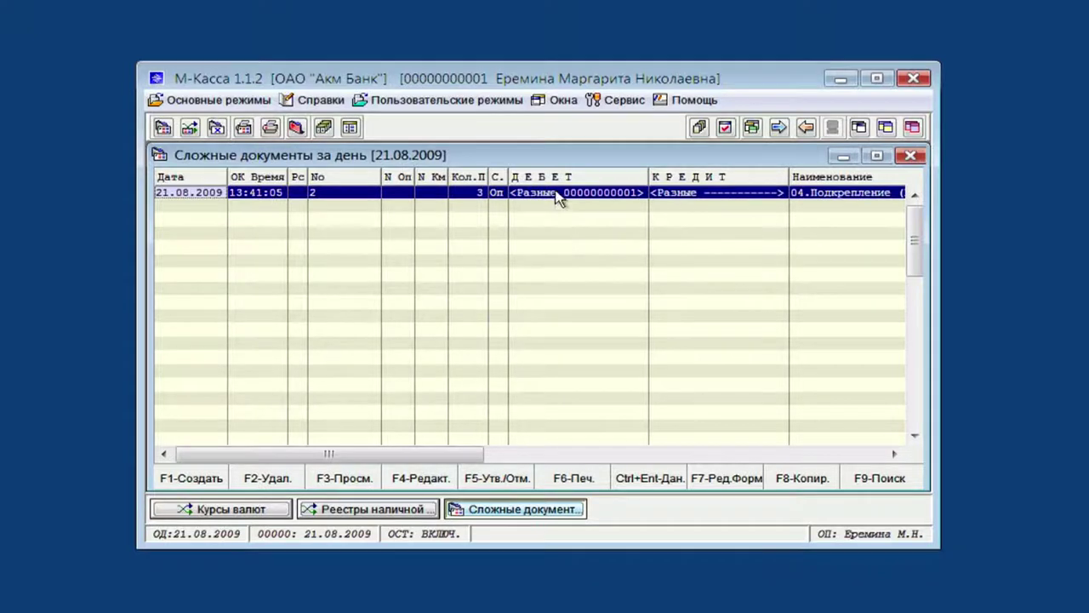
# View the postings (Проводки) of replenishment document 2 and return to the day's document list
pyautogui.rightClick(559, 195)
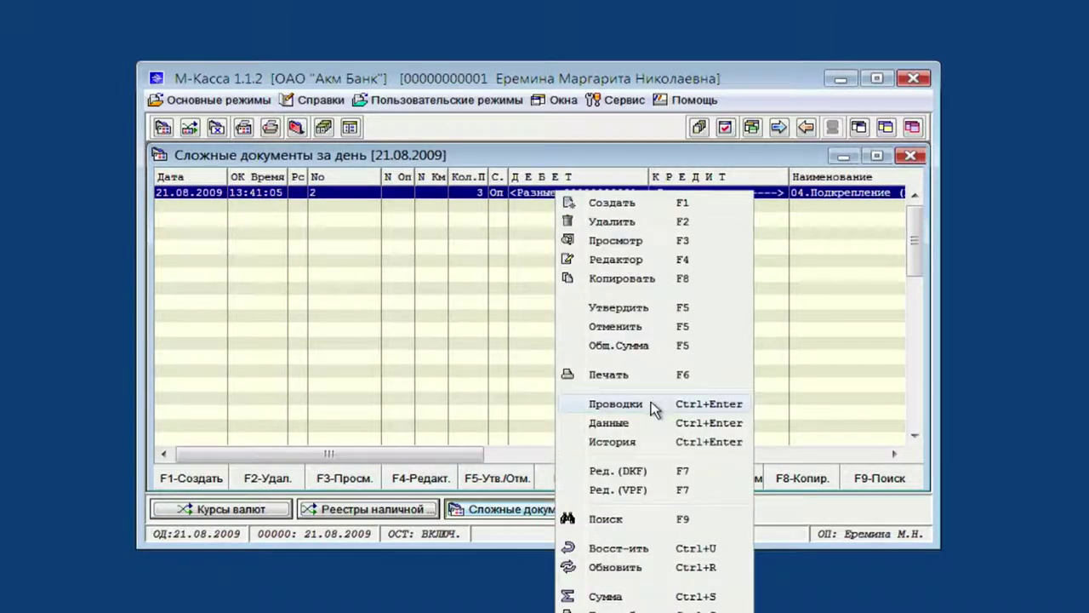
pyautogui.click(657, 409)
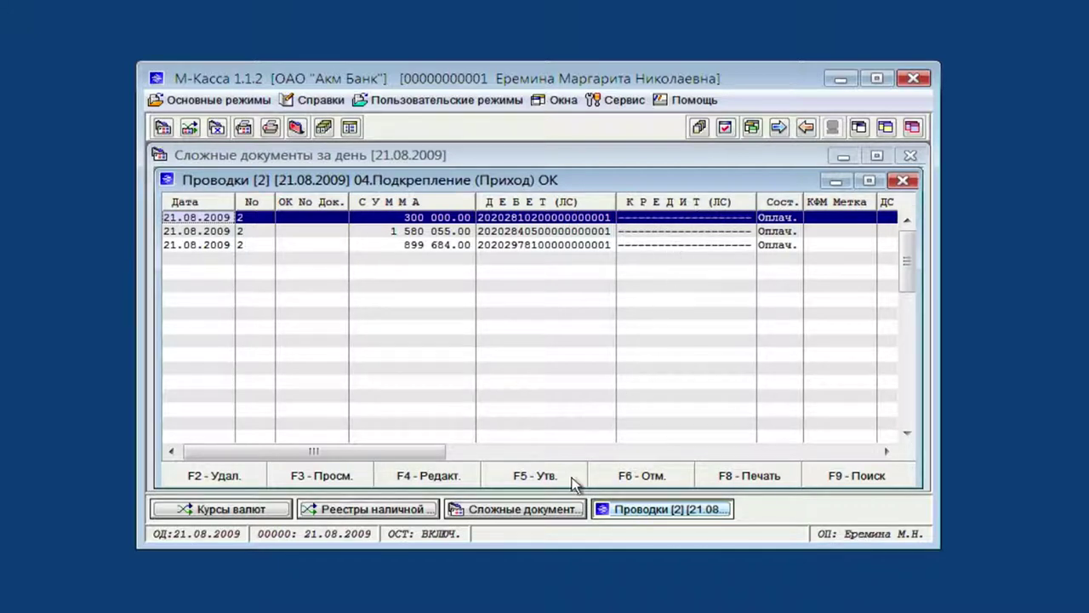
pyautogui.click(554, 510)
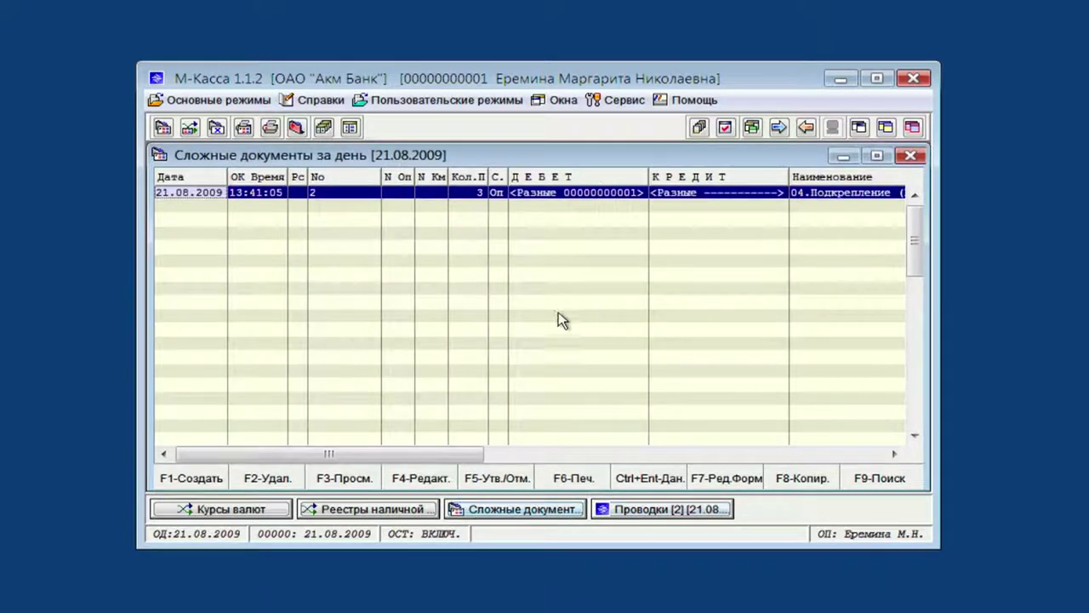
# Generate the Приходный Ордер print form for replenishment document 2, review it and close the preview
pyautogui.rightClick(569, 201)
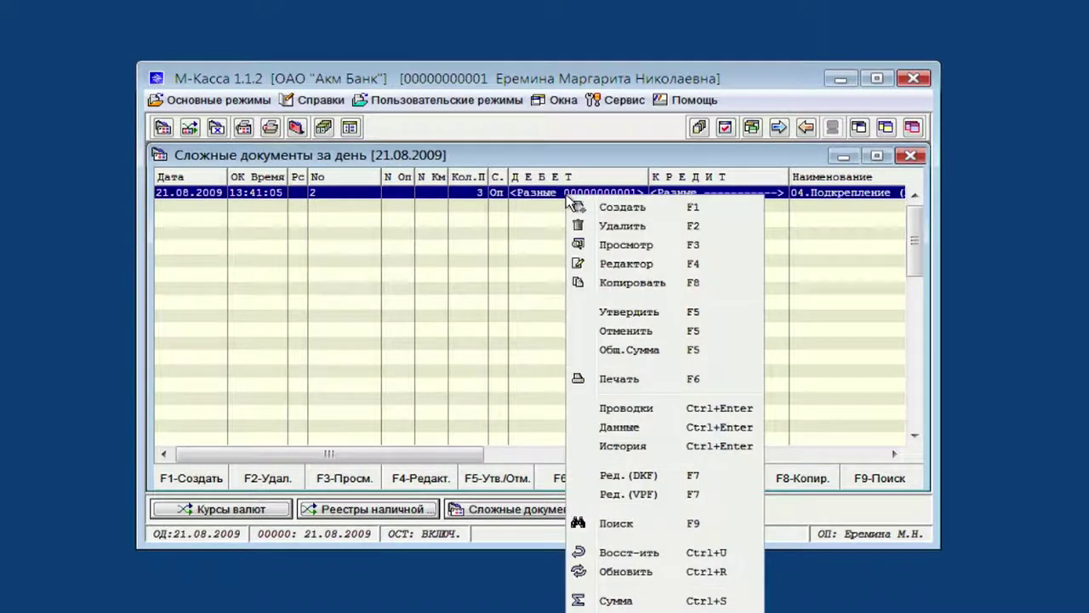
pyautogui.click(670, 380)
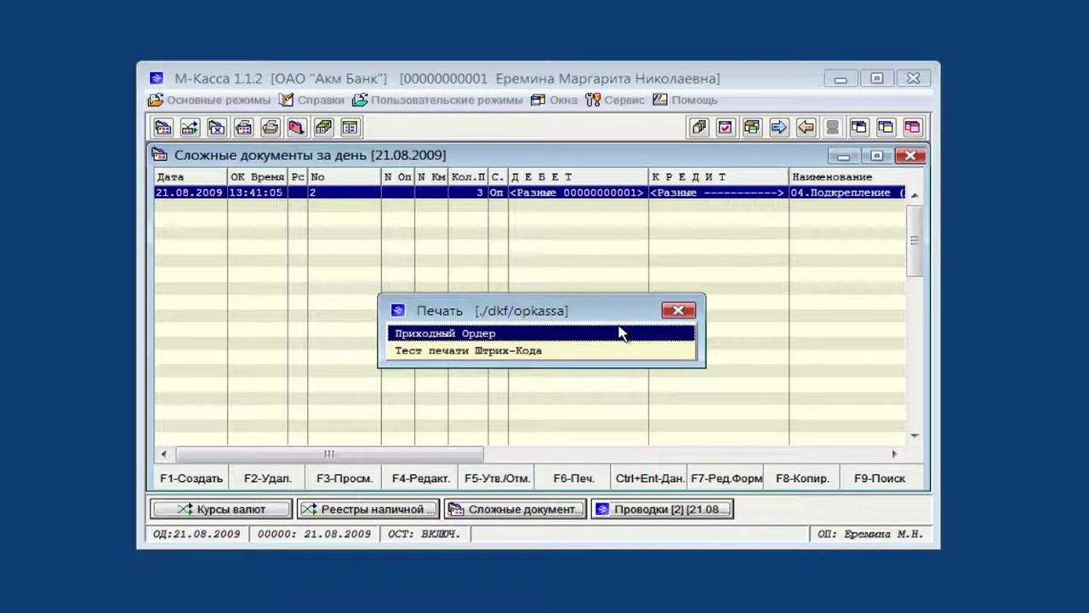
pyautogui.click(568, 336)
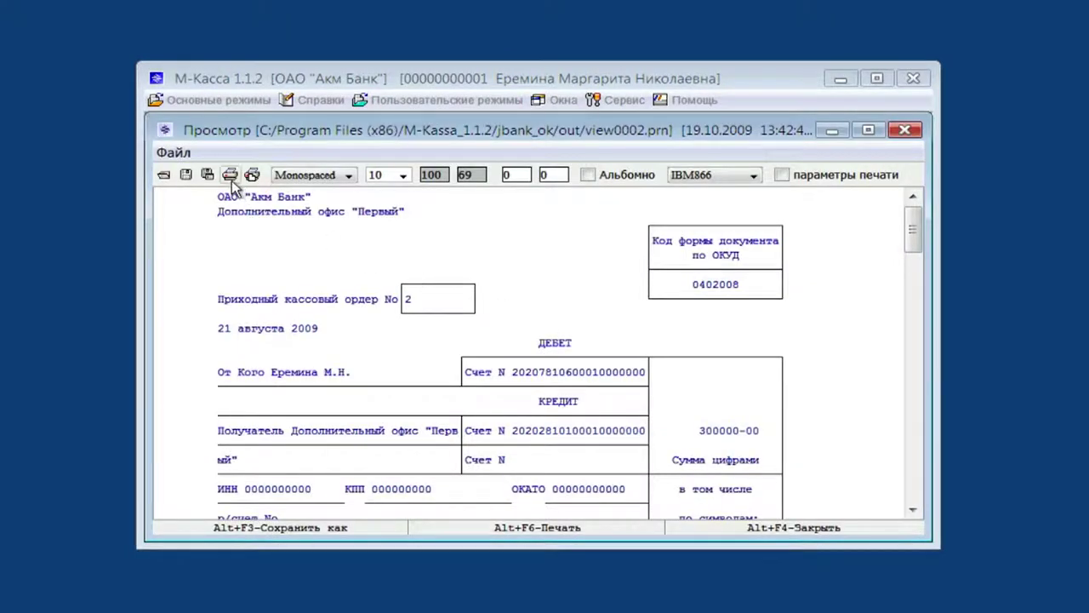
pyautogui.click(182, 156)
pyautogui.click(214, 279)
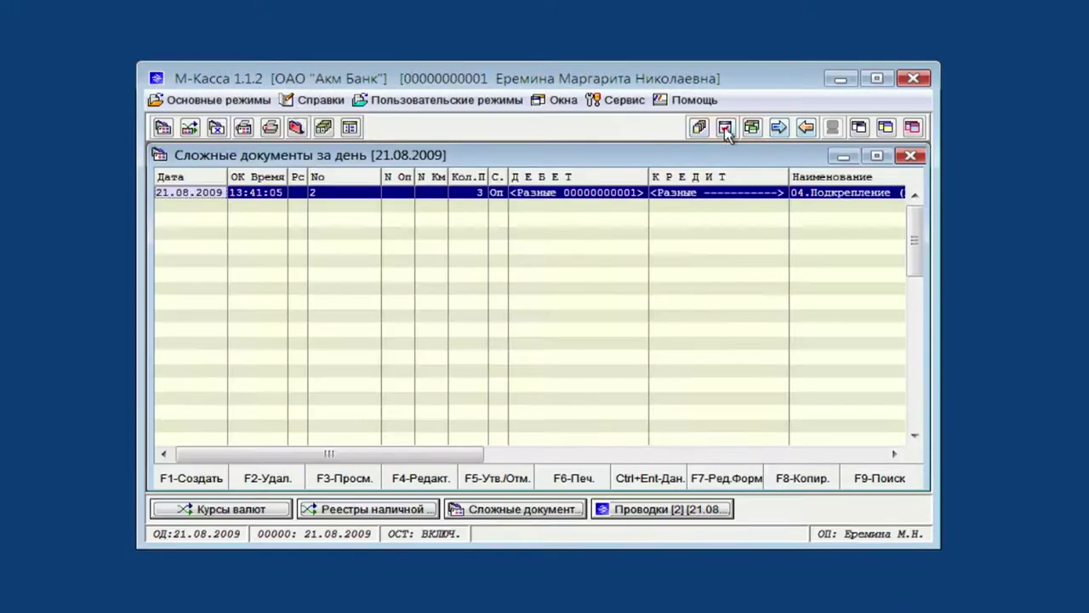
# Generate the cash desk balances report for 21.08.2009, examine the first cash desk's closing balances and close the report
pyautogui.click(249, 101)
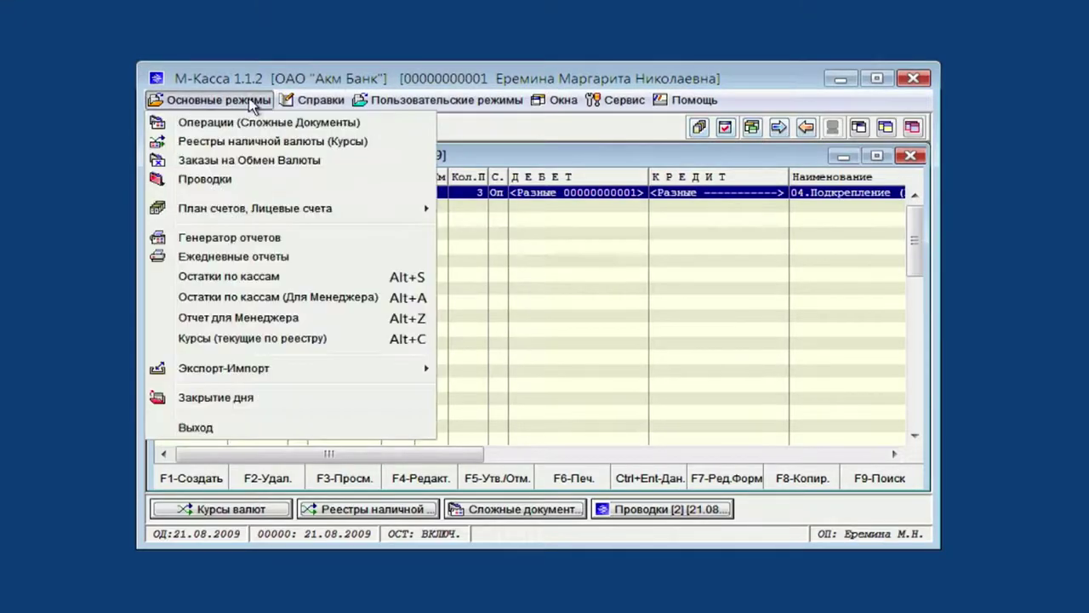
pyautogui.click(256, 279)
pyautogui.click(553, 340)
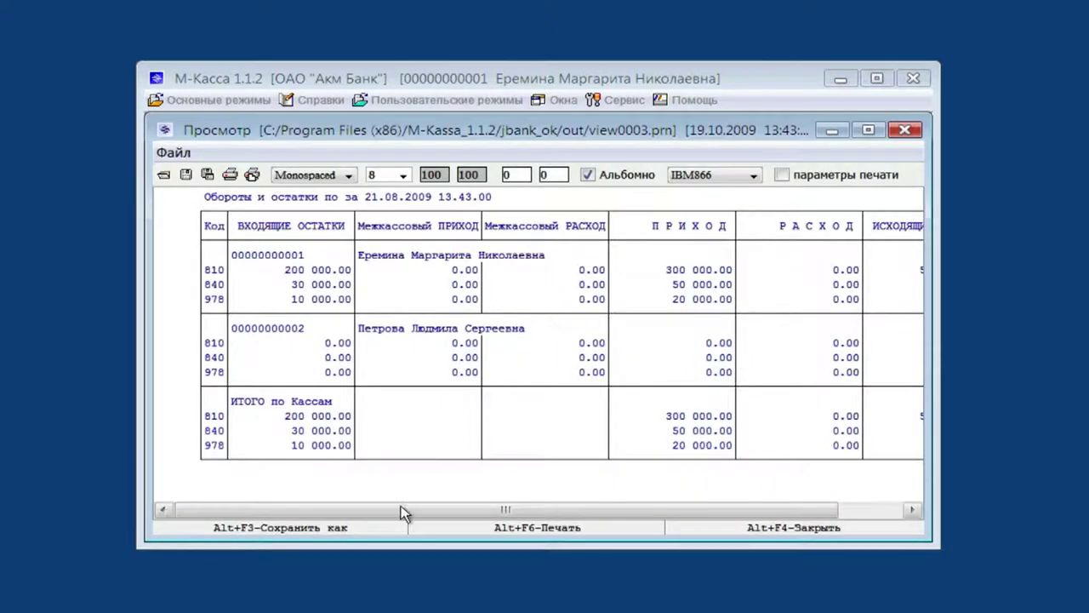
pyautogui.moveTo(399, 511); pyautogui.dragTo(555, 509)
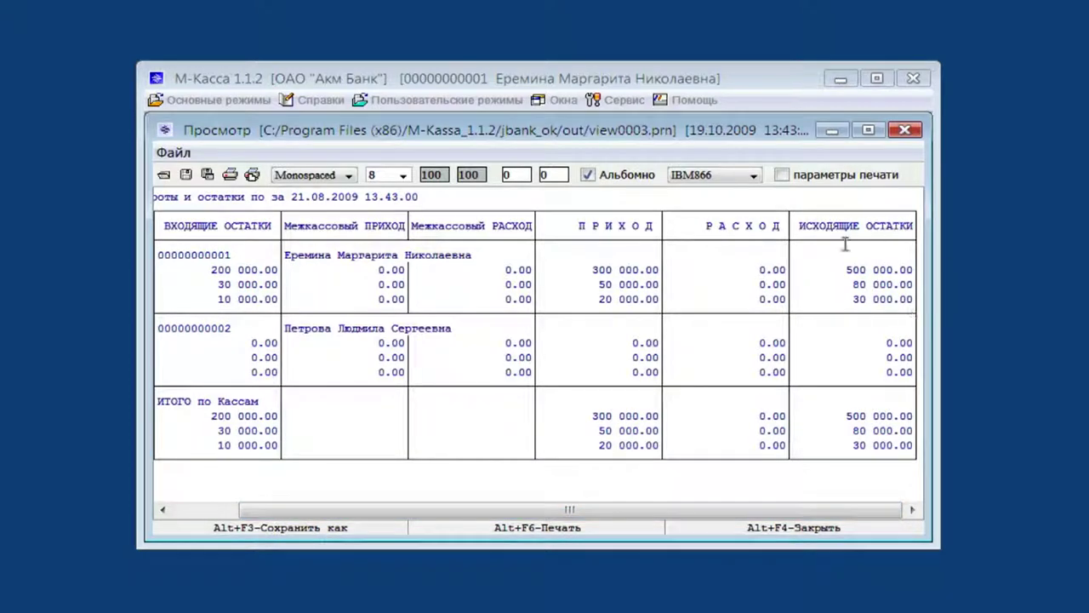
pyautogui.moveTo(805, 284); pyautogui.dragTo(915, 299)
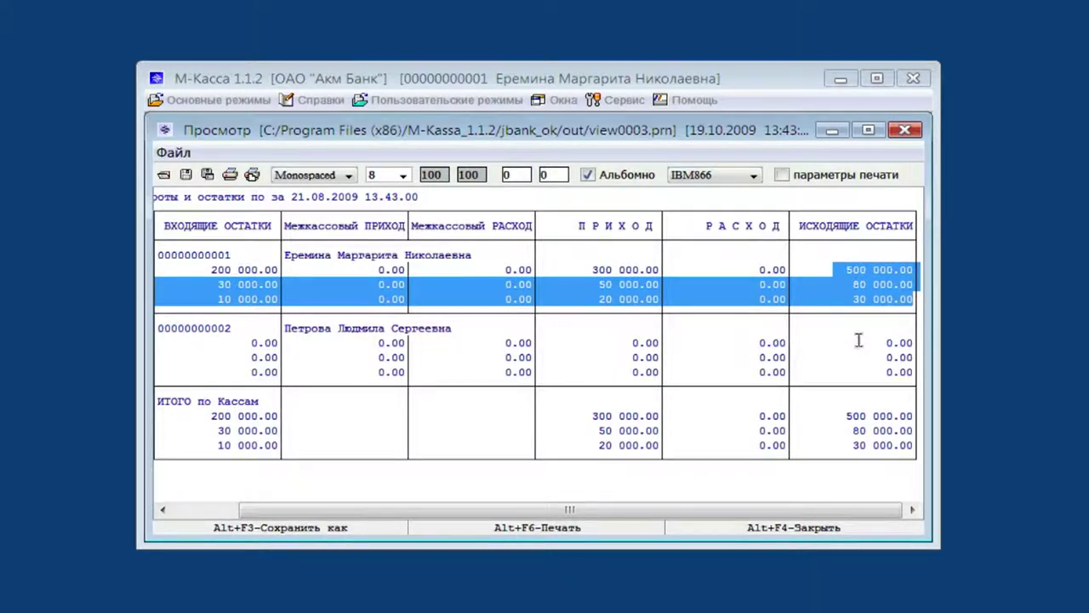
pyautogui.click(830, 130)
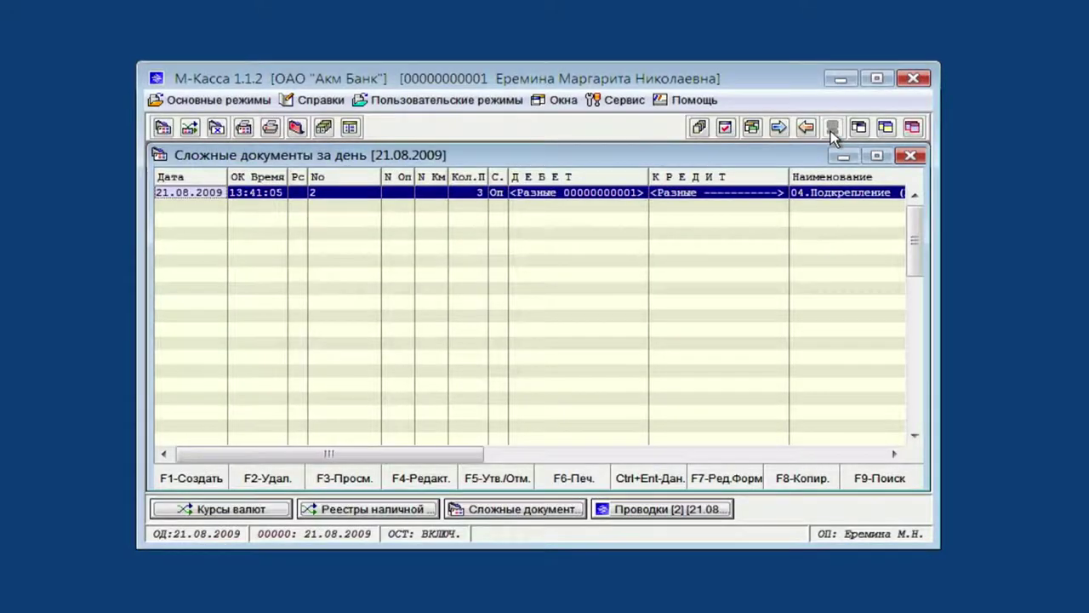
# Create a new 05.Инкассация (Расход) ОК document in the day's operations
pyautogui.rightClick(533, 213)
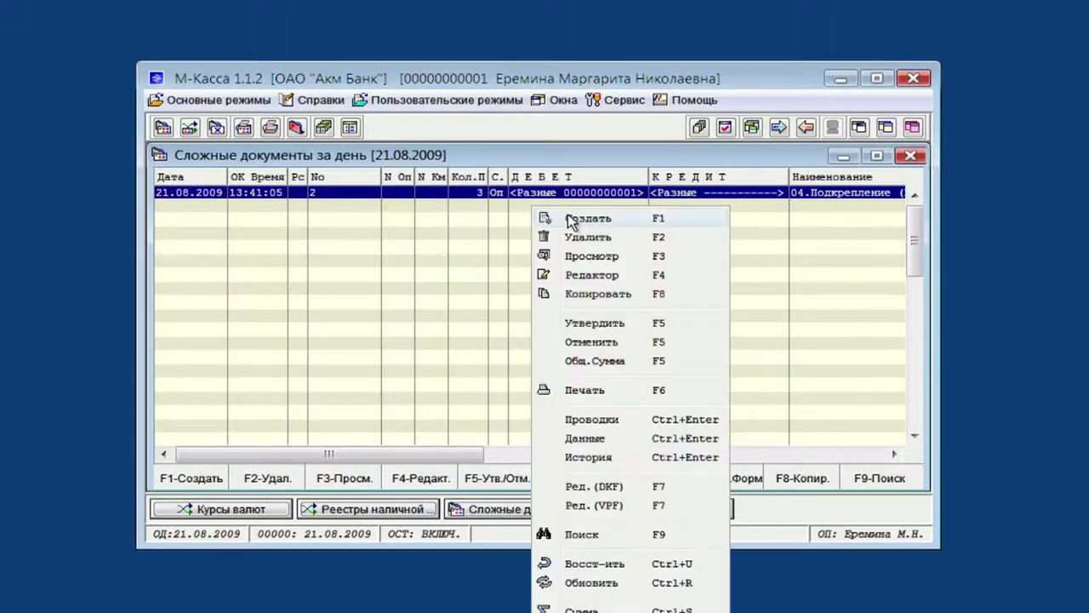
pyautogui.click(568, 216)
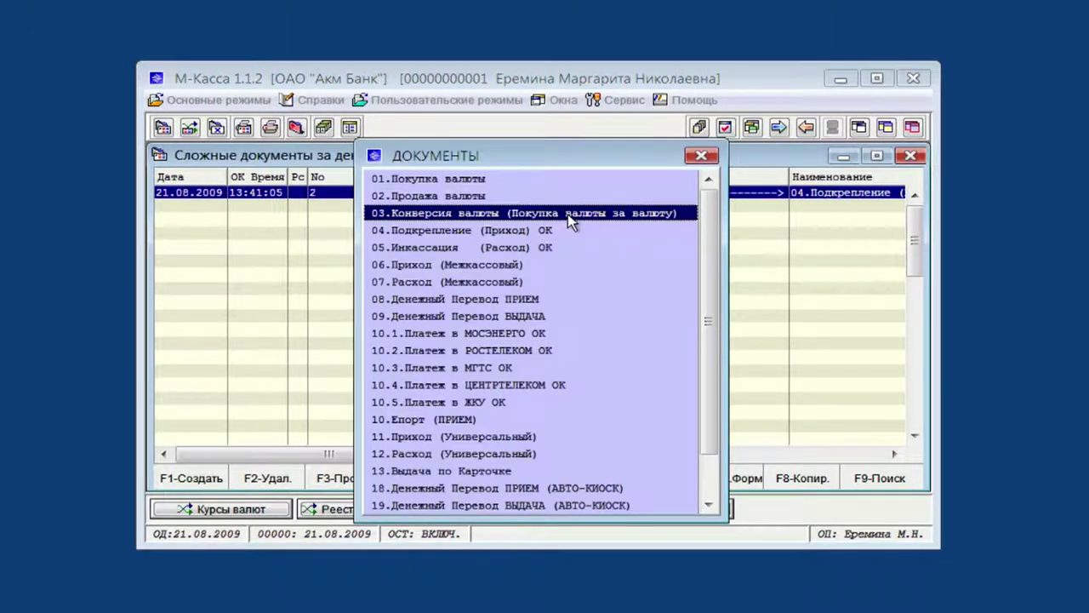
pyautogui.click(577, 253)
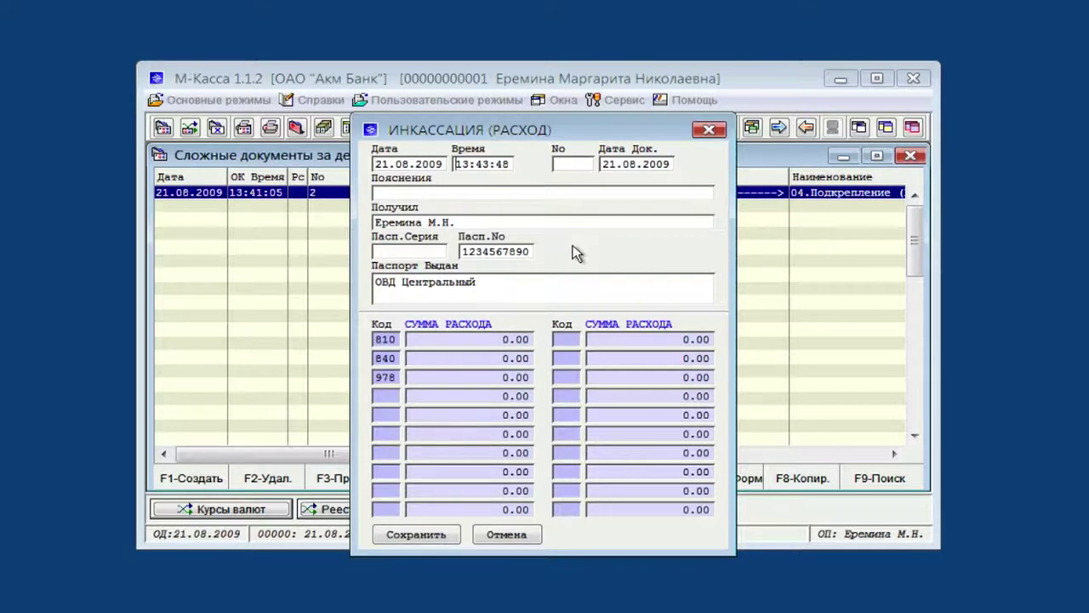
# Number the collection document 3, enter expenses of 300000 for currency 810, 50000 for 840 and 20000 for 978, and save it
pyautogui.press('Tab')
pyautogui.write('3')
pyautogui.press('Tab')
pyautogui.press('Tab')
pyautogui.write('300000')
pyautogui.press('Tab')
pyautogui.write('50 000')
pyautogui.press('Tab')
pyautogui.write('20000')
pyautogui.press('Return')
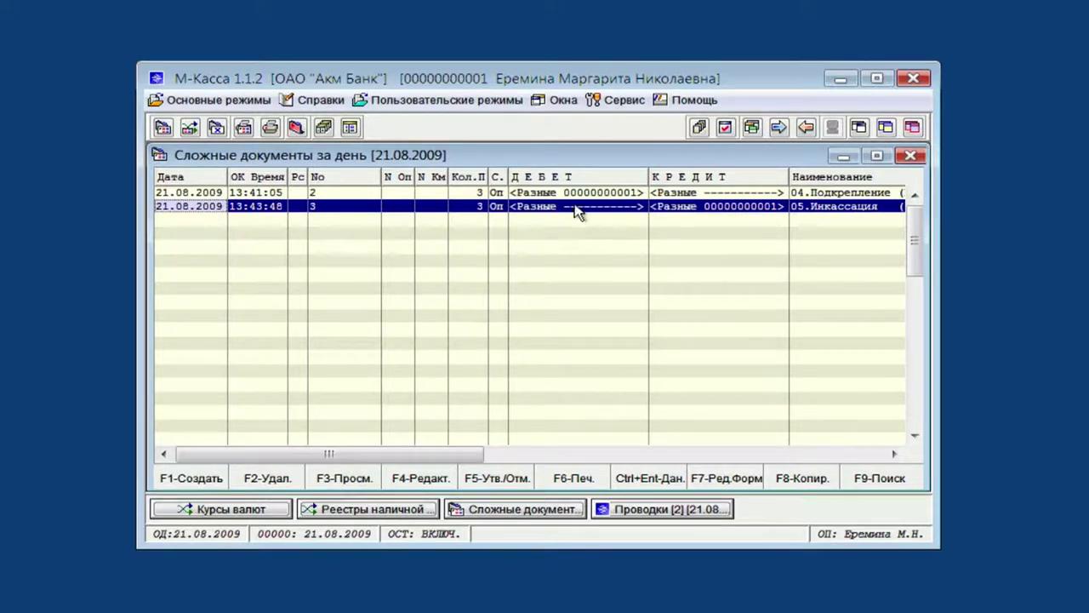
# View the postings (Проводки) of collection document 3 and return to the day's document list
pyautogui.rightClick(576, 208)
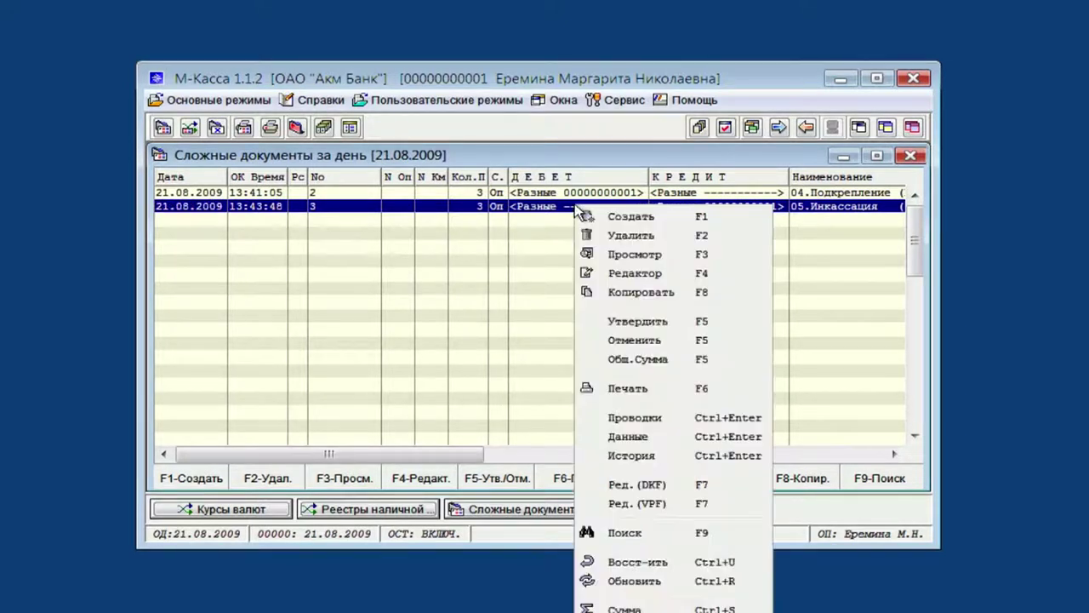
pyautogui.click(654, 418)
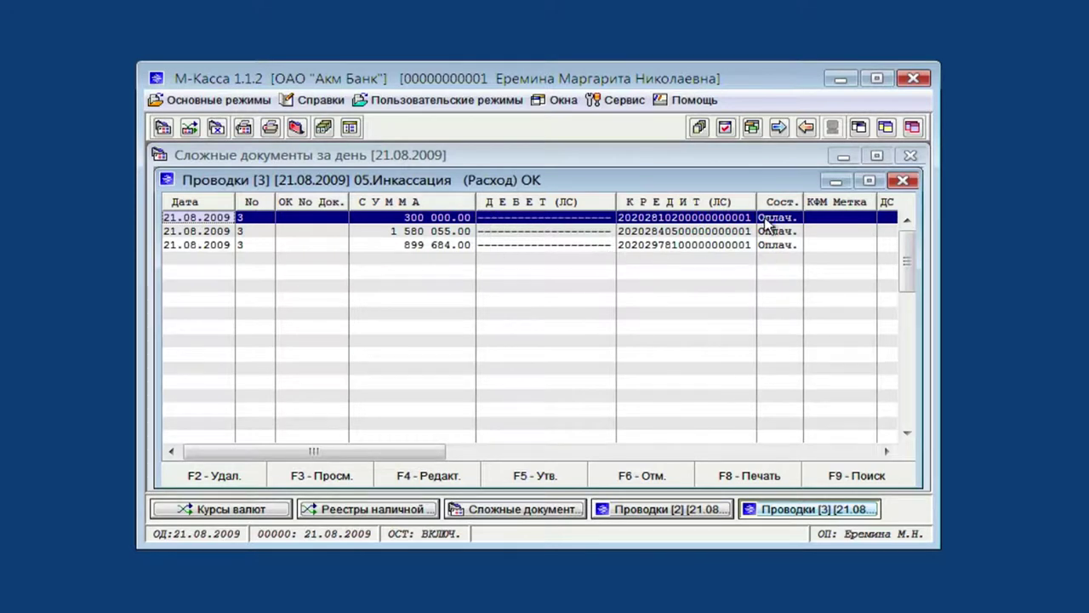
pyautogui.press('Escape')
# Generate the Расходный Ордер print form for collection document 3, read through the whole order and close the preview
pyautogui.rightClick(592, 217)
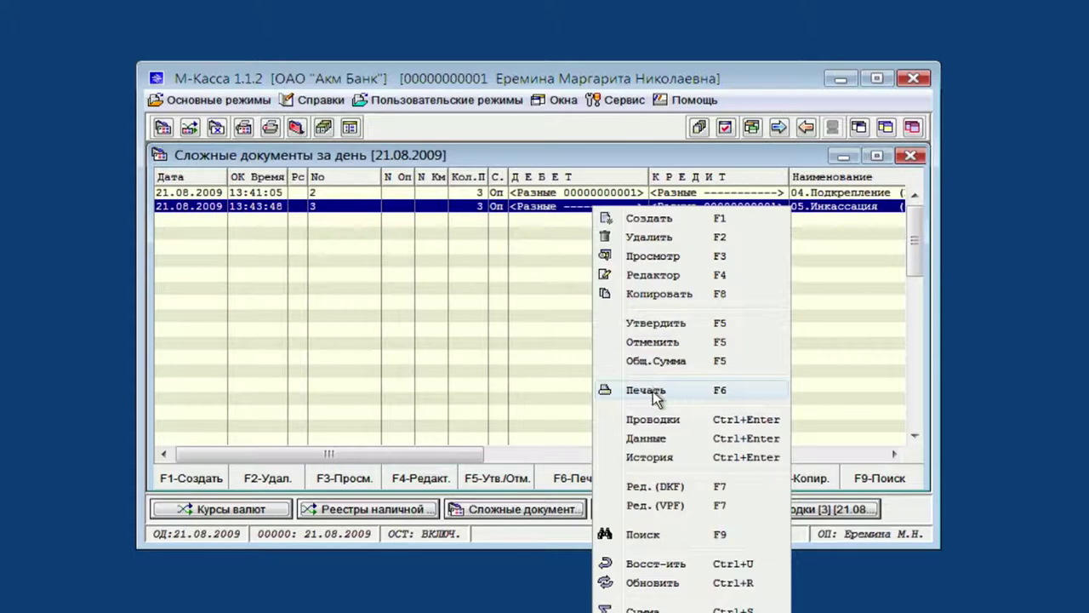
pyautogui.click(653, 391)
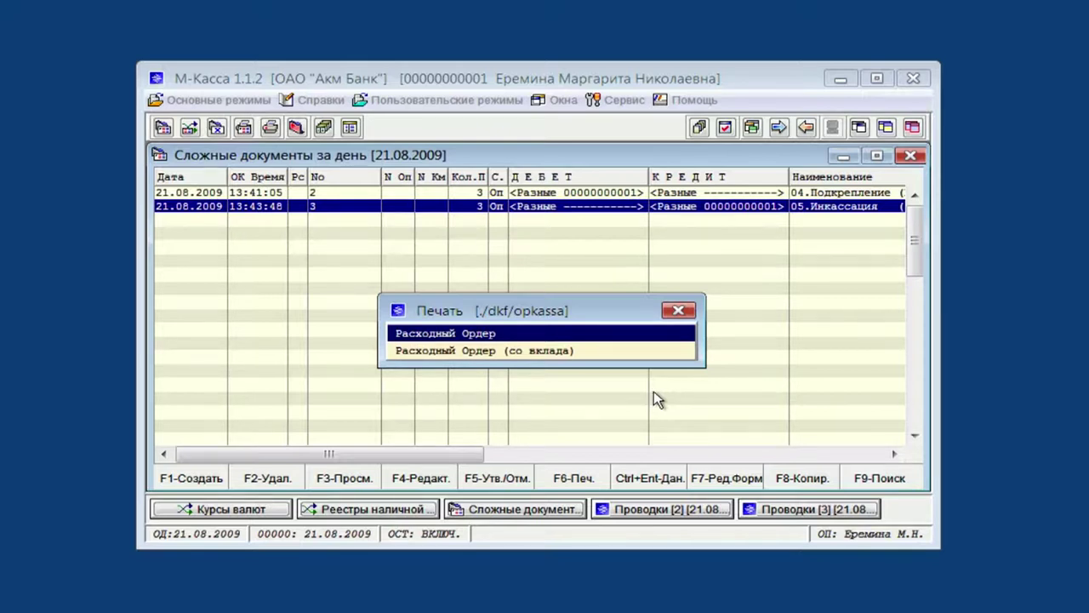
pyautogui.doubleClick(572, 333)
pyautogui.scroll(-6, 570, 329)
pyautogui.scroll(2, 720, 374)
pyautogui.scroll(-4, 719, 374)
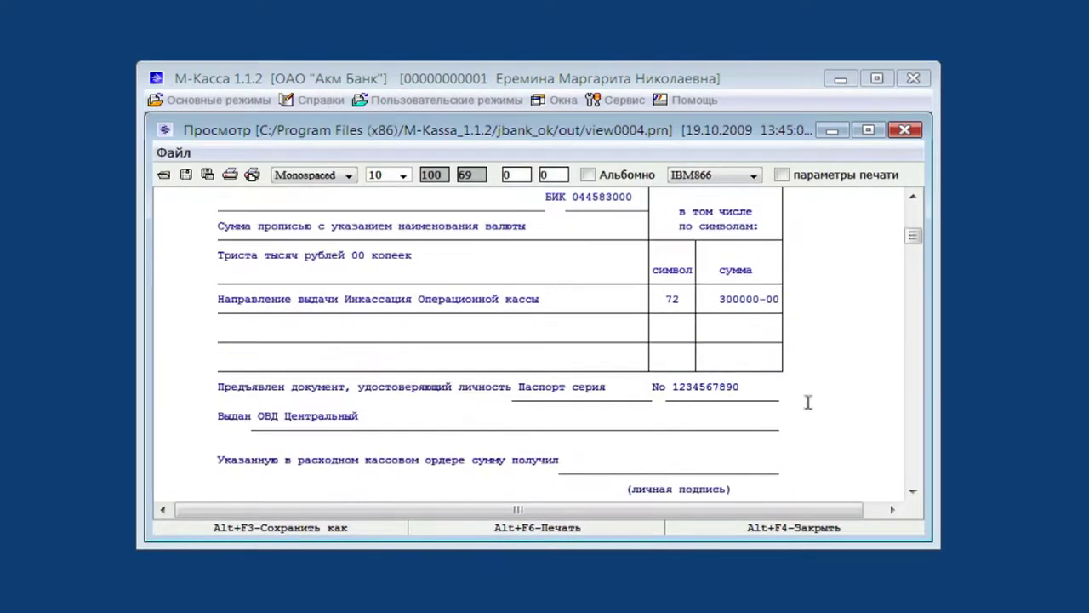
pyautogui.scroll(5, 834, 406)
pyautogui.scroll(-18, 836, 408)
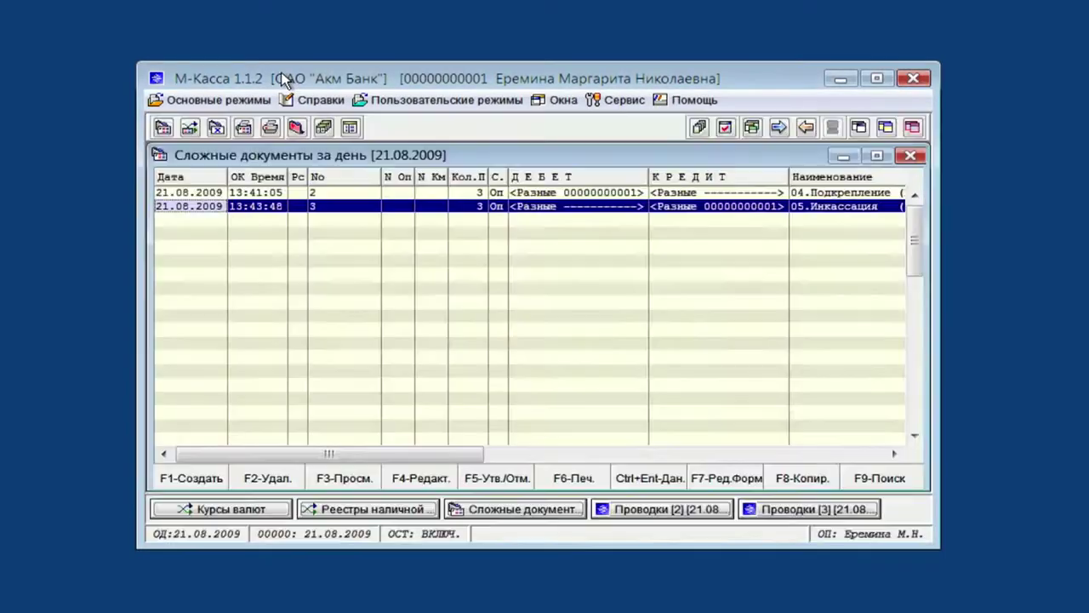
pyautogui.hotkey('alt', 'F4')
# Generate the cash desk balances report for 21.08.2009 again and check the first cash desk's closing balances following the collection
pyautogui.click(258, 99)
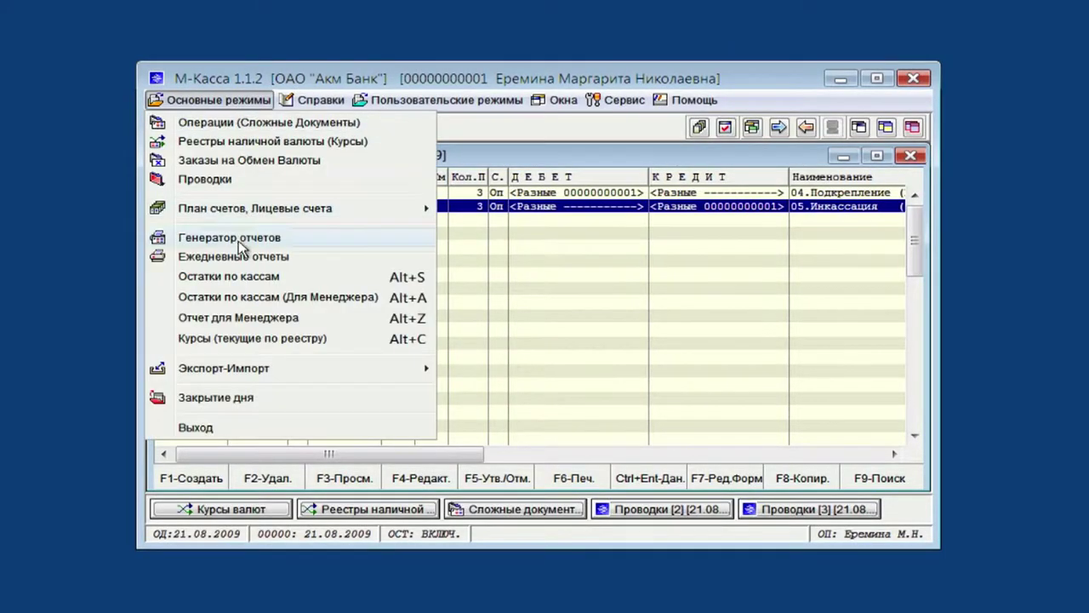
pyautogui.click(239, 276)
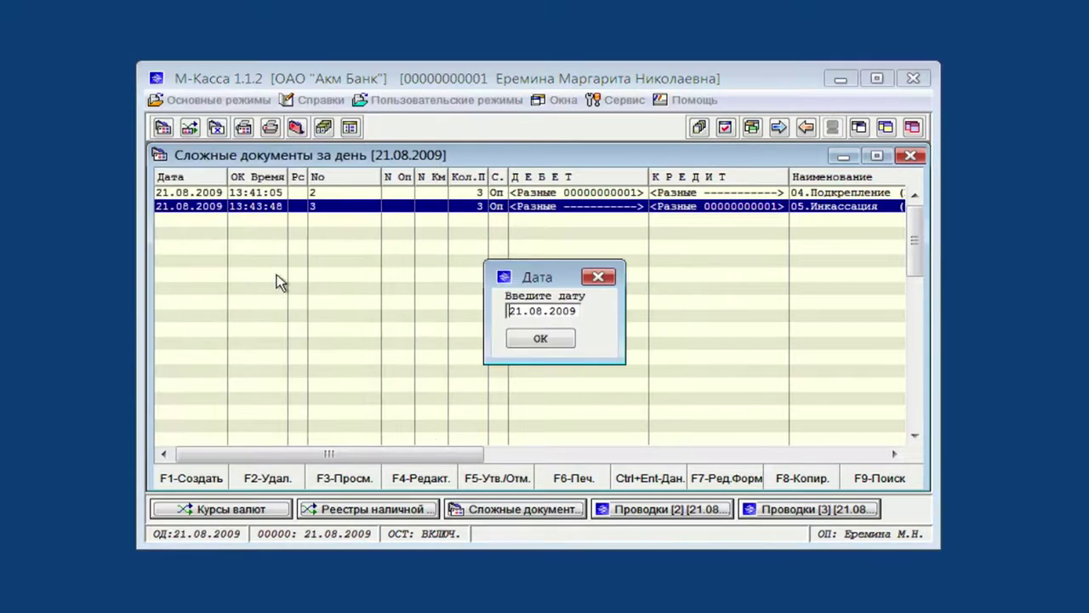
pyautogui.click(519, 340)
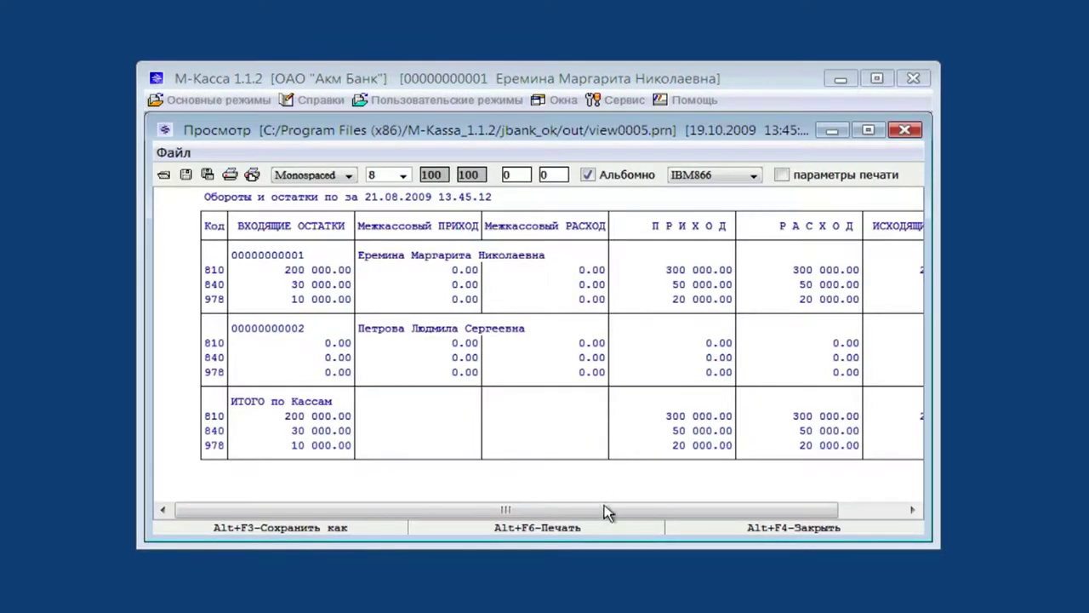
pyautogui.moveTo(606, 510); pyautogui.dragTo(670, 511)
pyautogui.moveTo(842, 270); pyautogui.dragTo(915, 297)
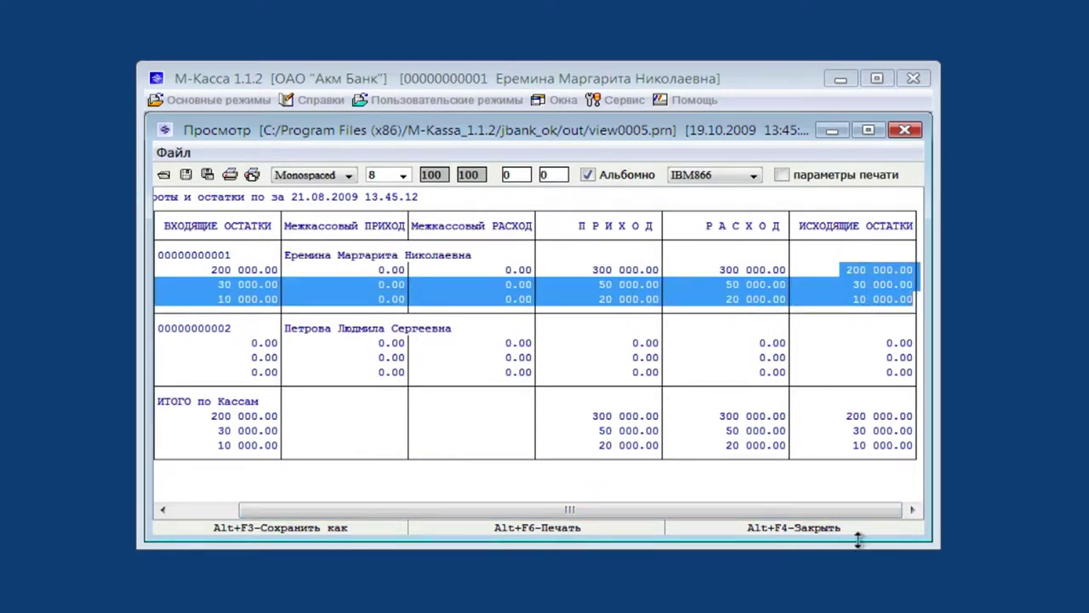